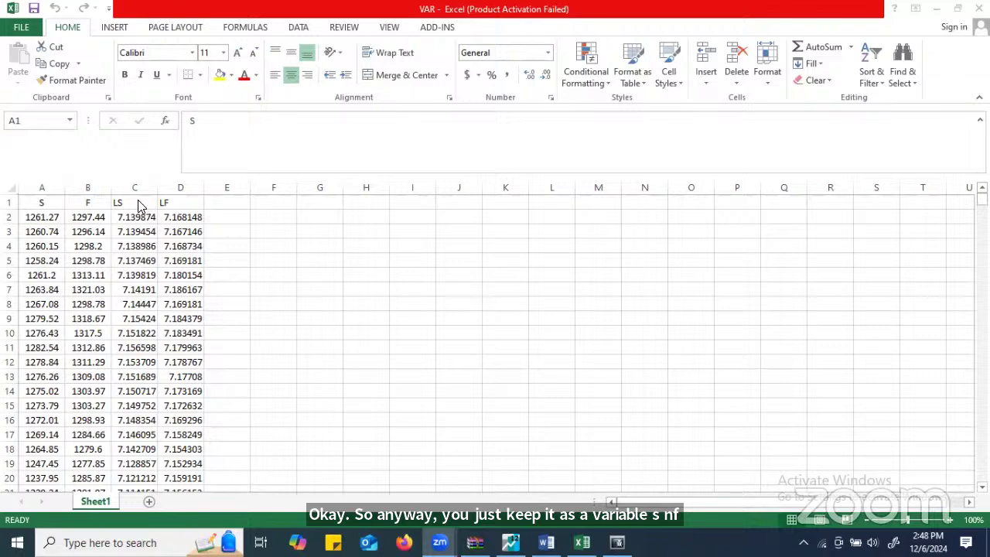
- Save and close the VAR workbook after checking its LS and LF columns, and minimize the remaining windows to show the desktop
click(138, 201)
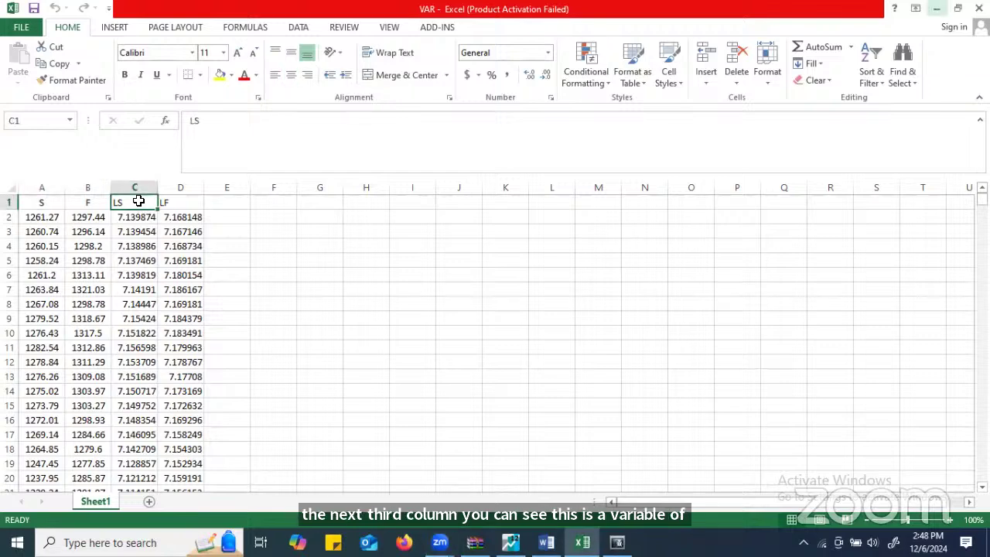
click(187, 203)
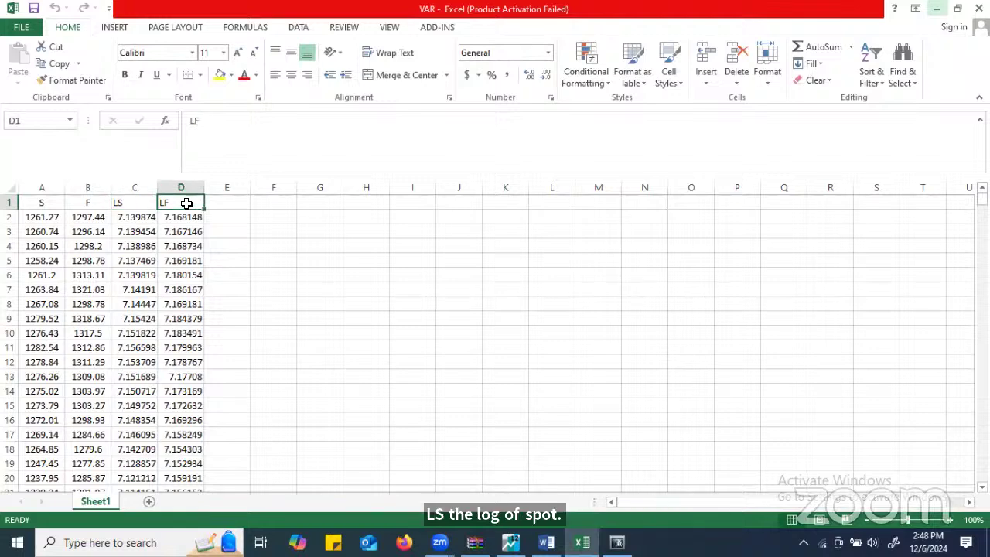
click(34, 8)
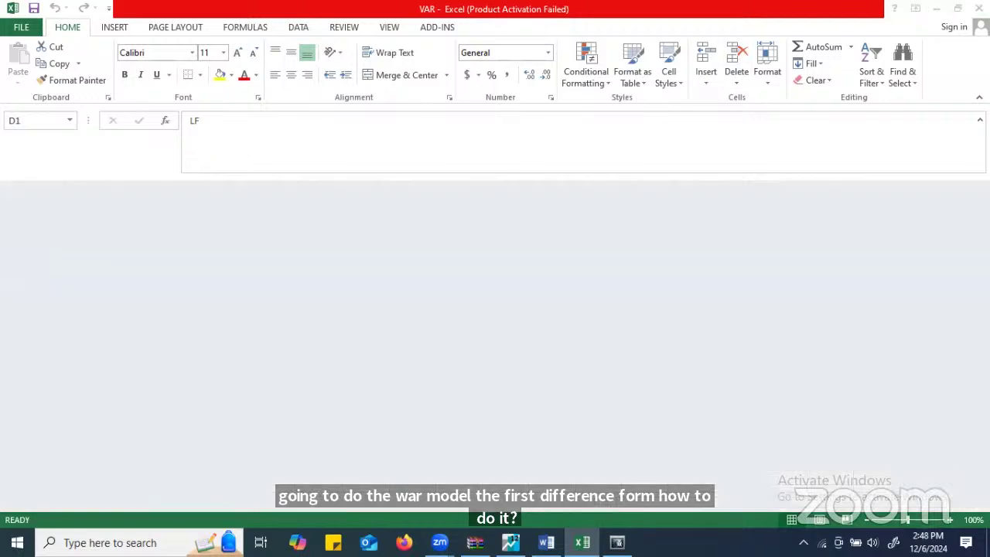
click(936, 9)
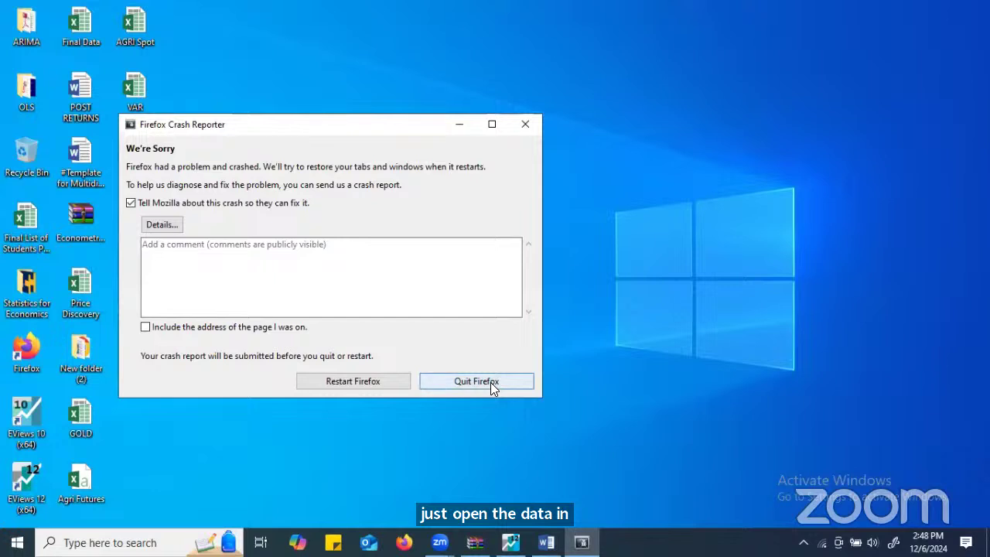
click(460, 125)
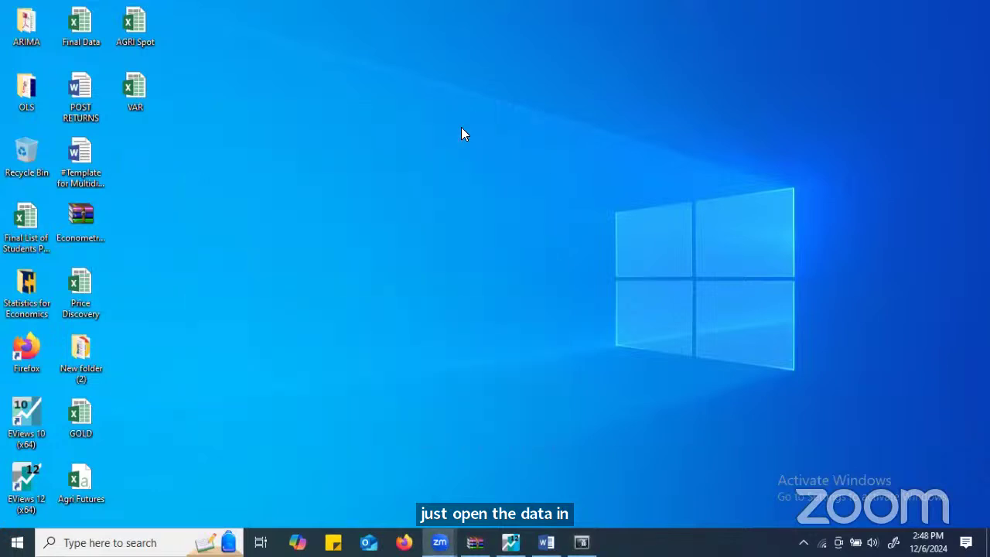
- Switch to EViews 12 and import Sheet1 of the VAR workbook without linking the series to the external source
click(134, 86)
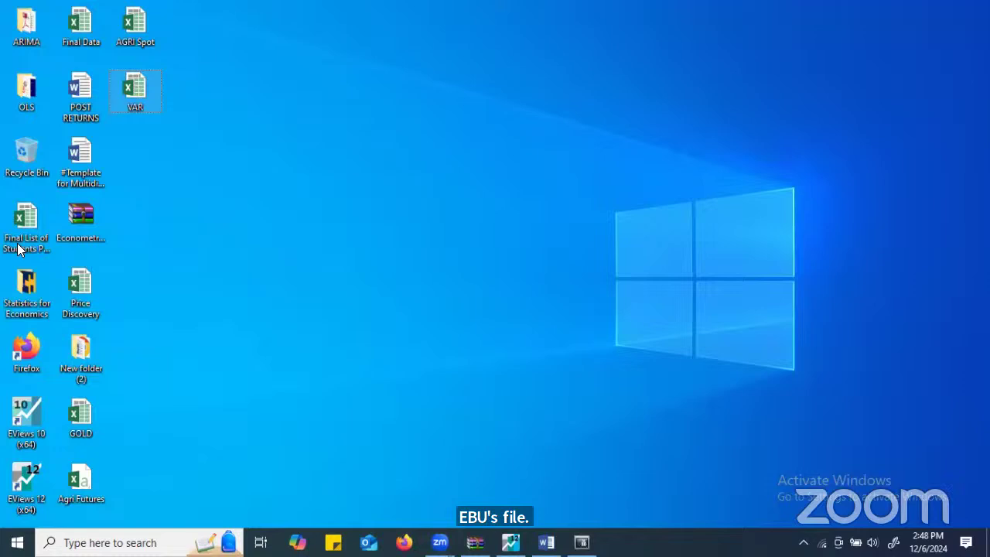
double_click(30, 479)
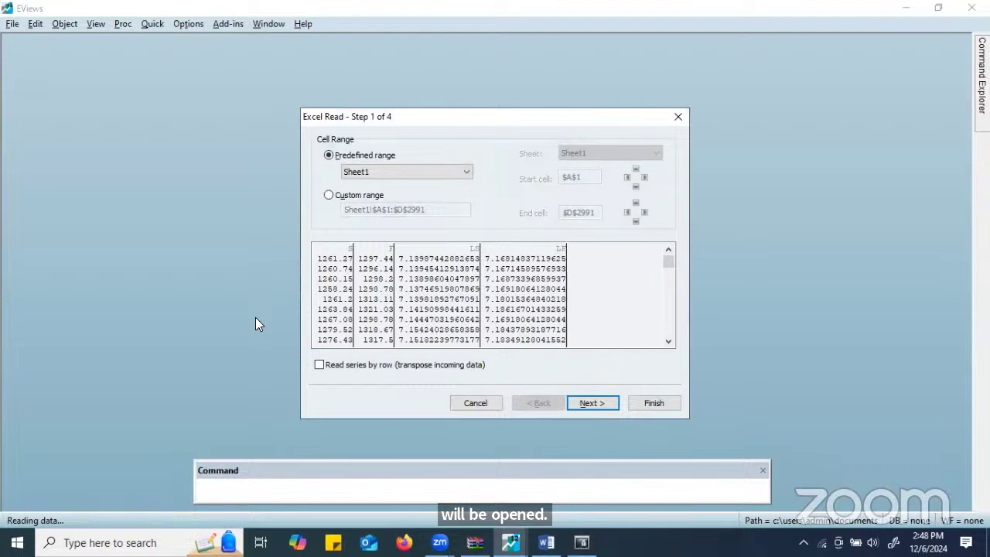
click(660, 404)
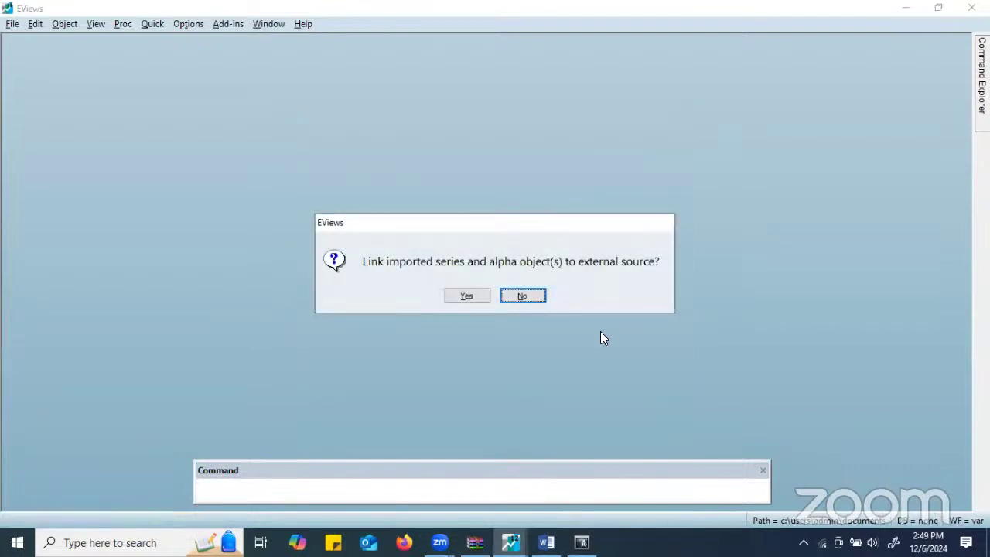
click(532, 295)
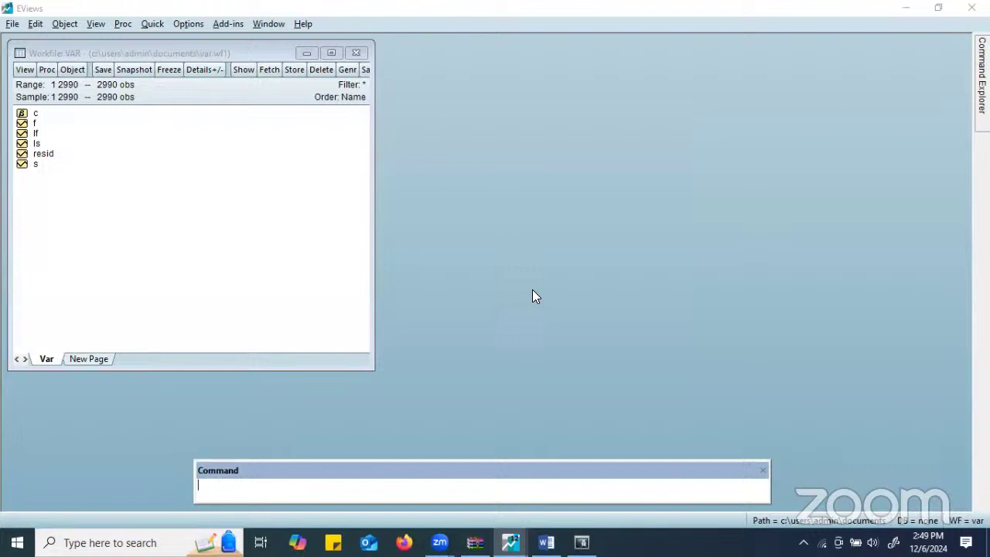
- Estimate a standard VAR with ls and lf as endogenous variables and lag intervals 1 2, and maximize the results window
click(149, 23)
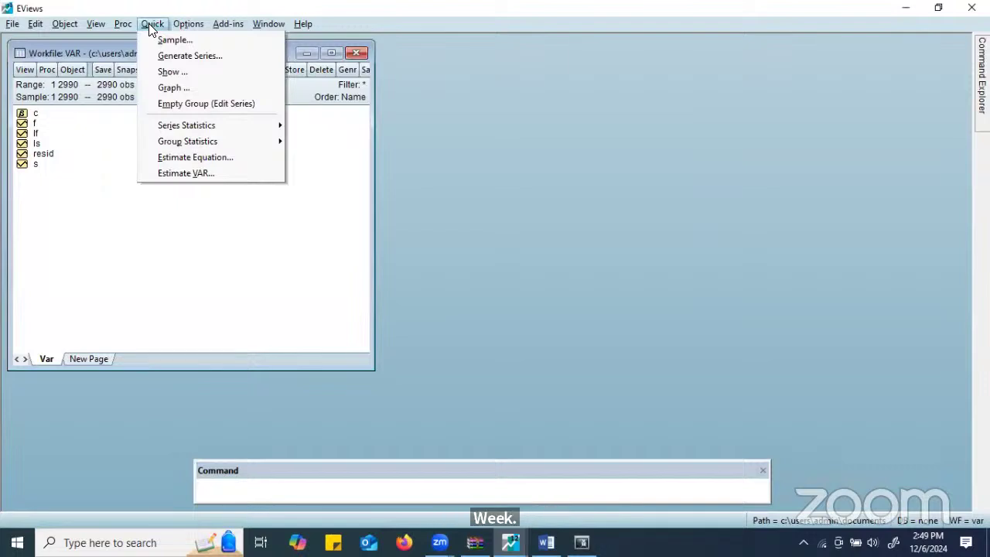
click(184, 175)
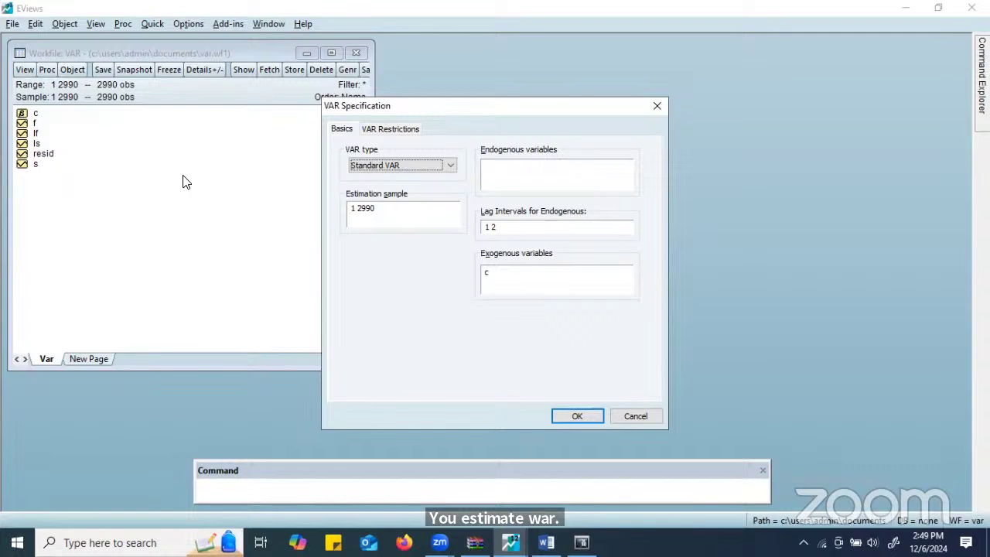
click(536, 177)
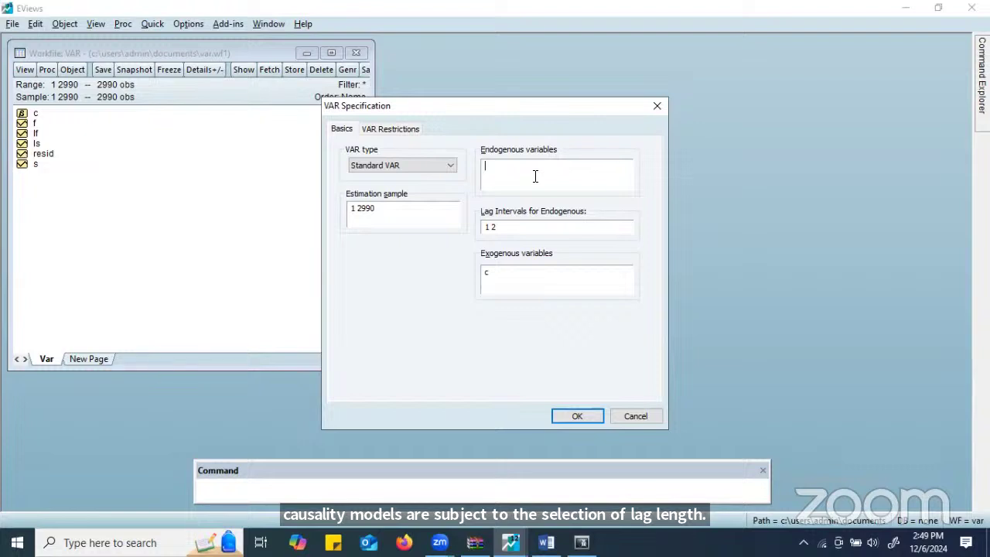
text(ls)
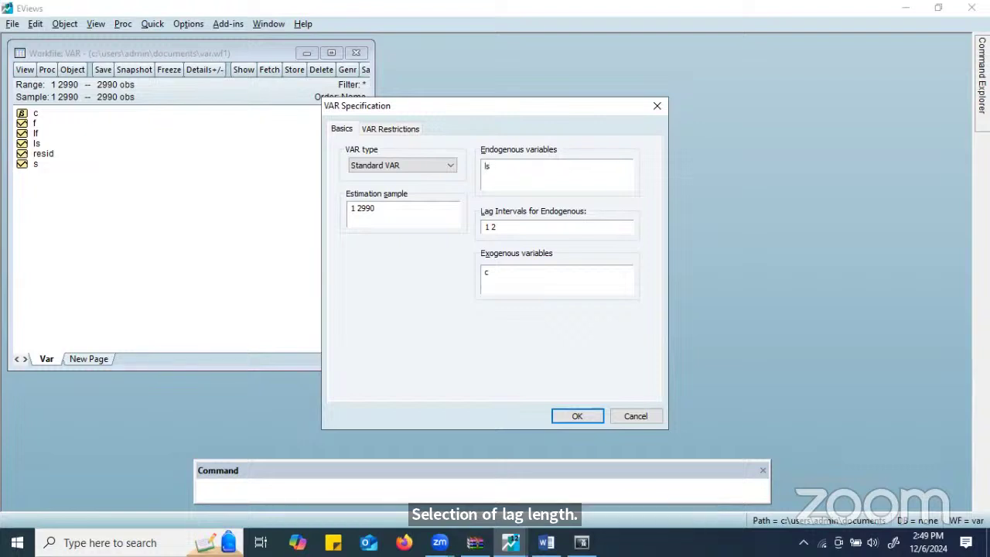
text( lf)
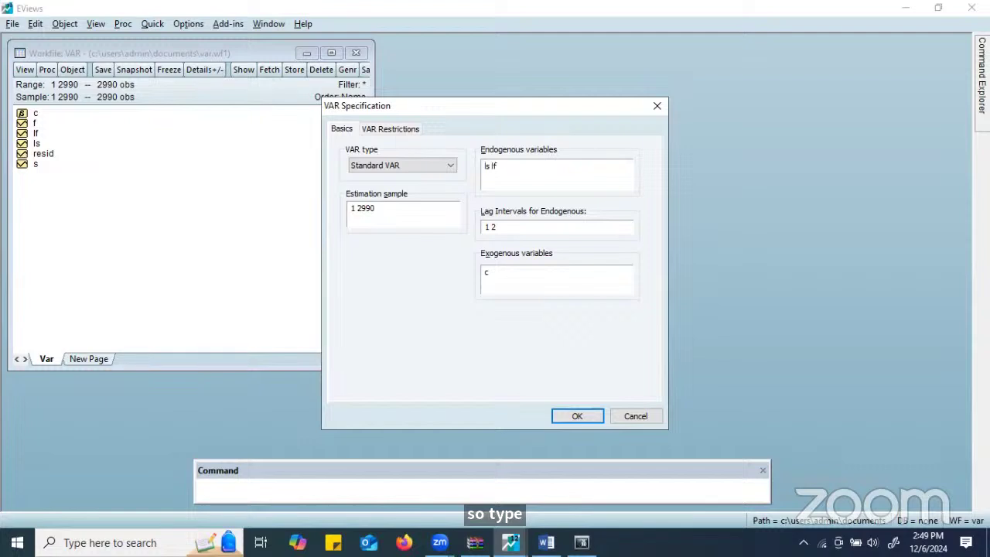
click(536, 178)
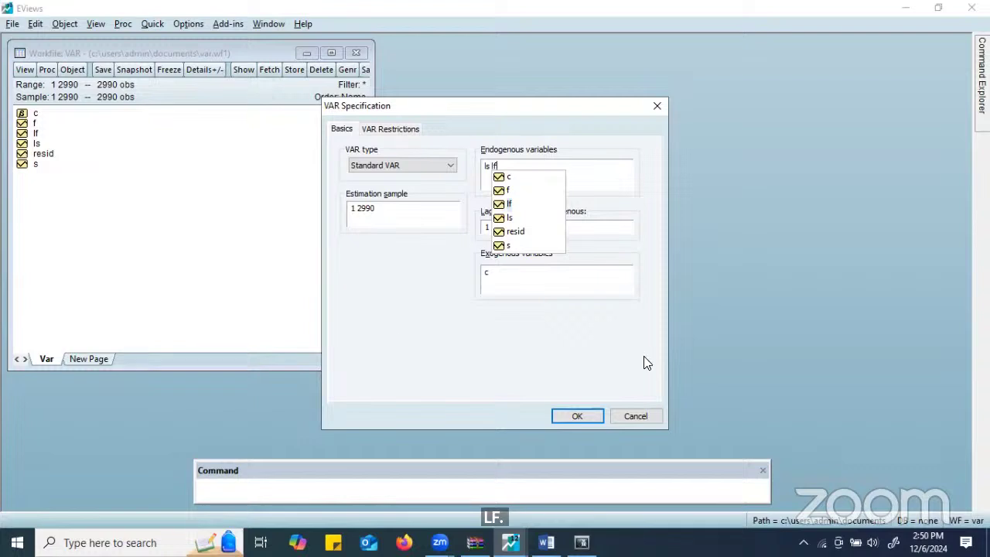
click(575, 418)
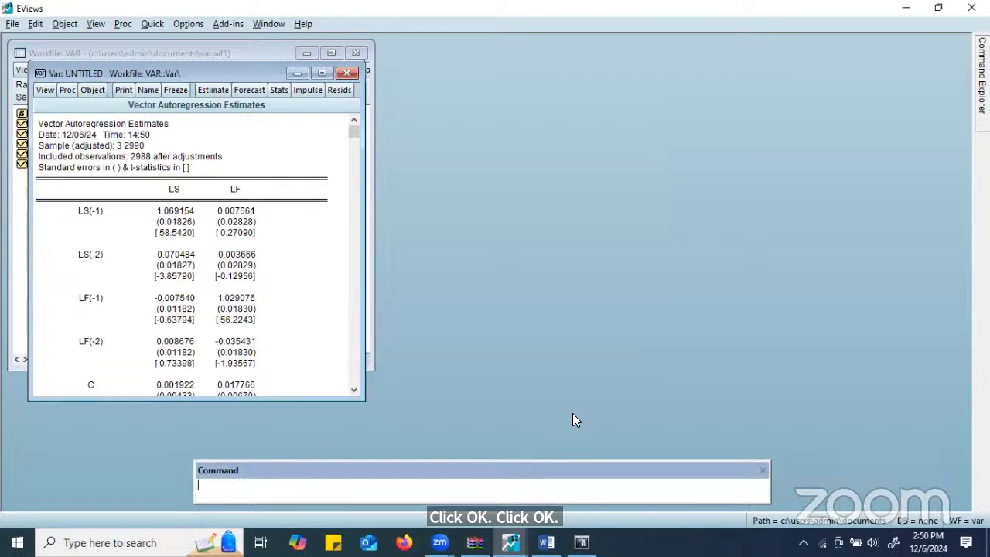
click(325, 73)
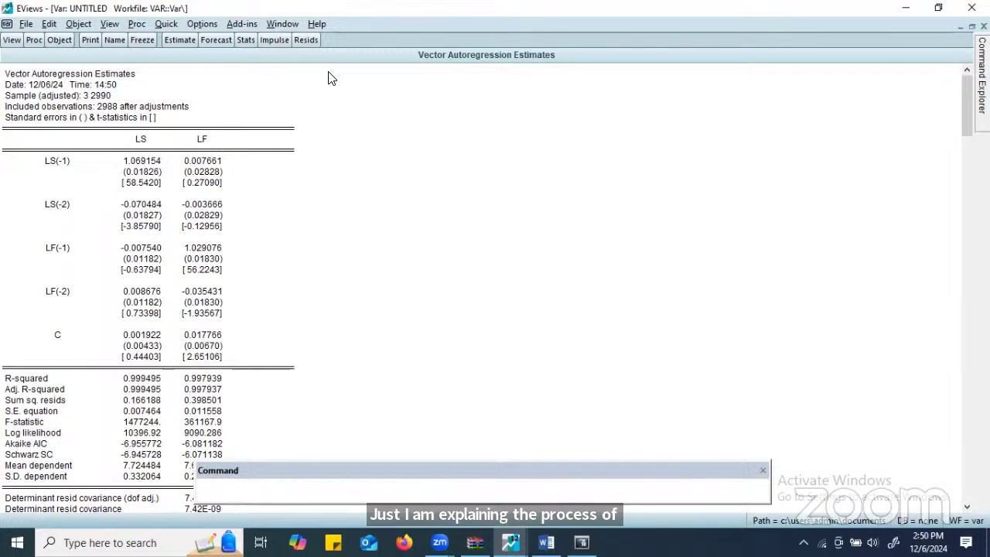
click(11, 40)
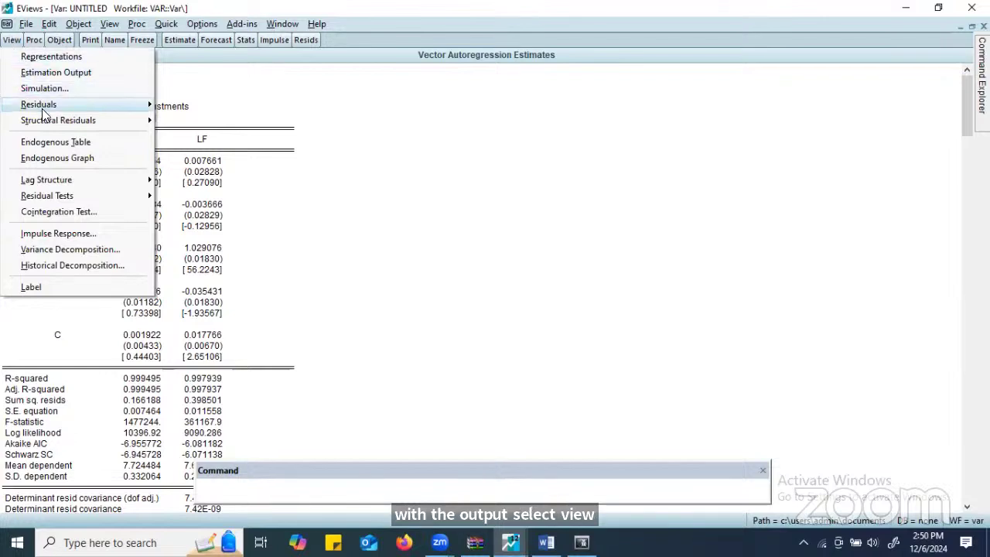
mouse_move(46, 120)
mouse_move(59, 178)
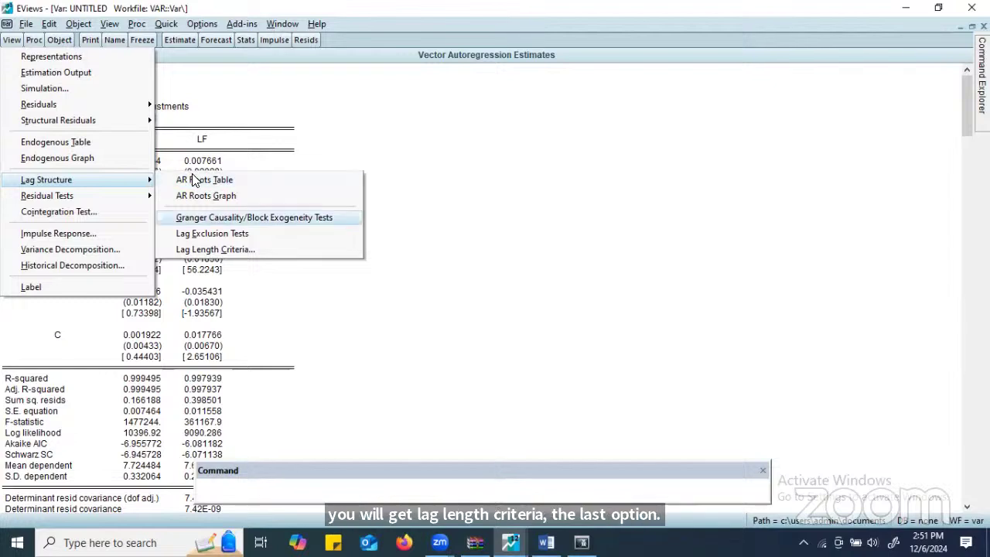
click(199, 250)
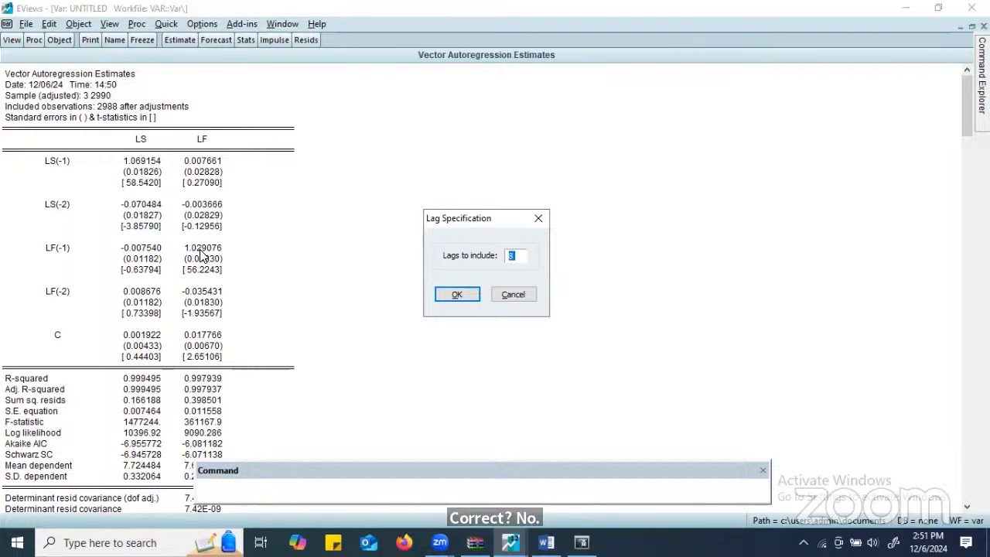
click(524, 296)
- Run the lag length criteria on the estimated VAR with 8 lags included
click(11, 41)
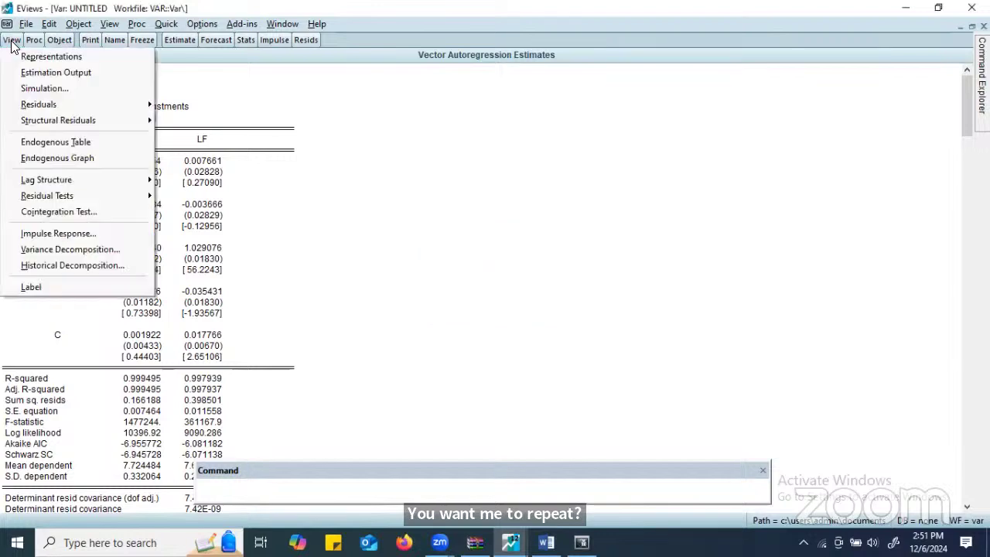
mouse_move(112, 178)
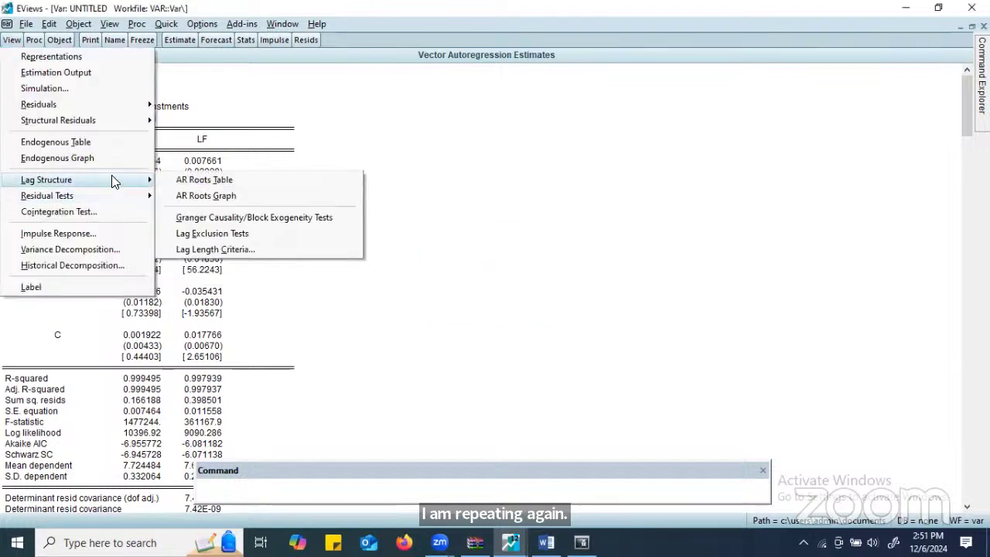
click(188, 249)
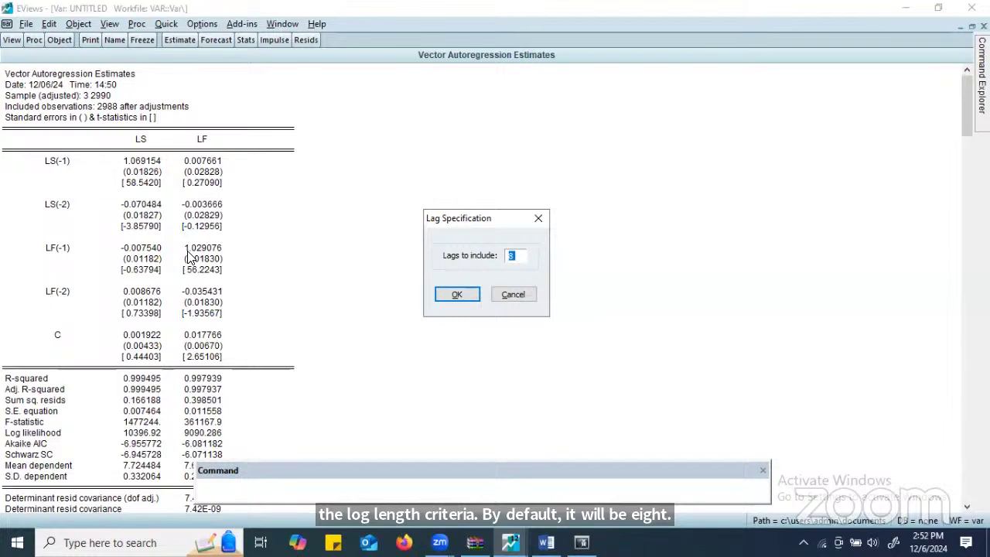
key(Return)
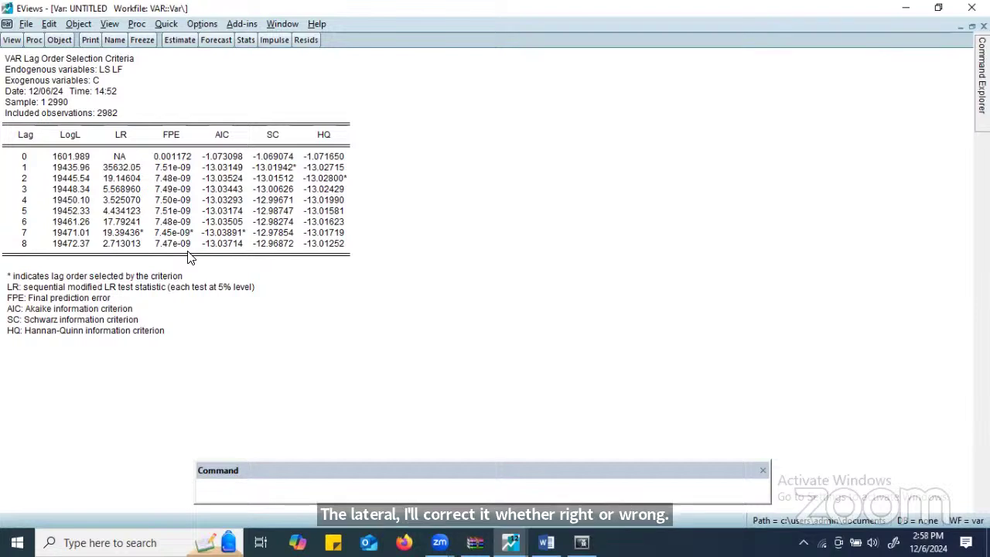
click(165, 24)
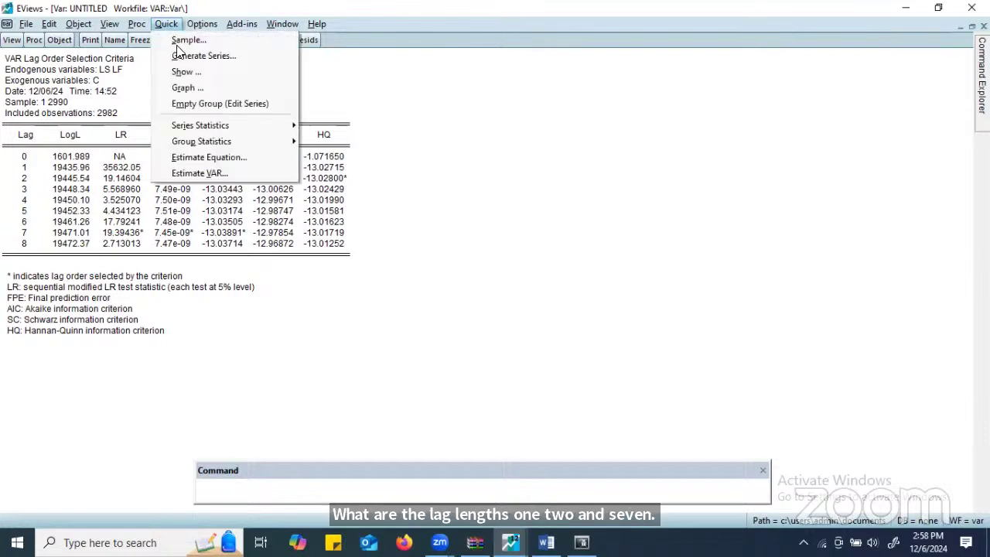
click(192, 157)
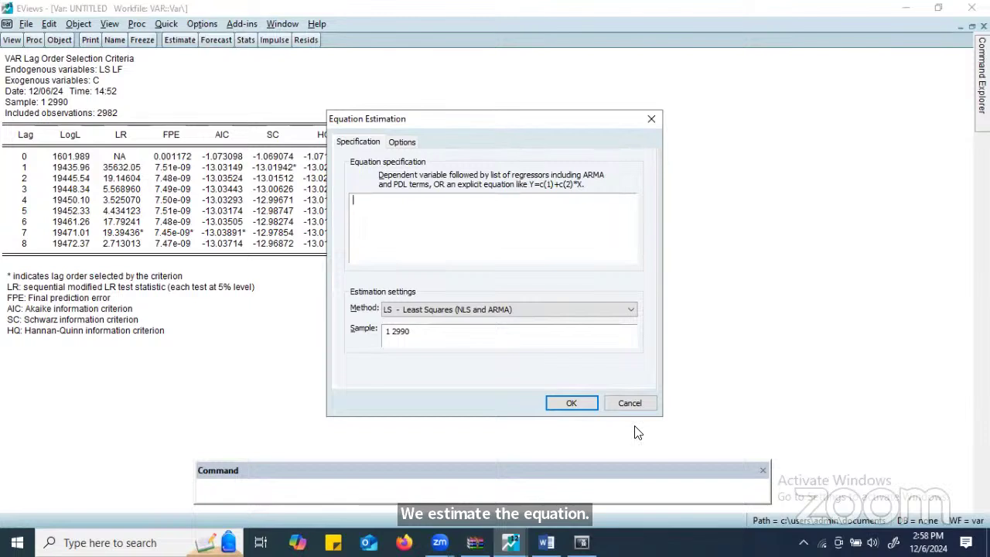
click(627, 403)
- Start a new standard VAR specification with d(ls) and d(lf) as the endogenous variables
click(174, 23)
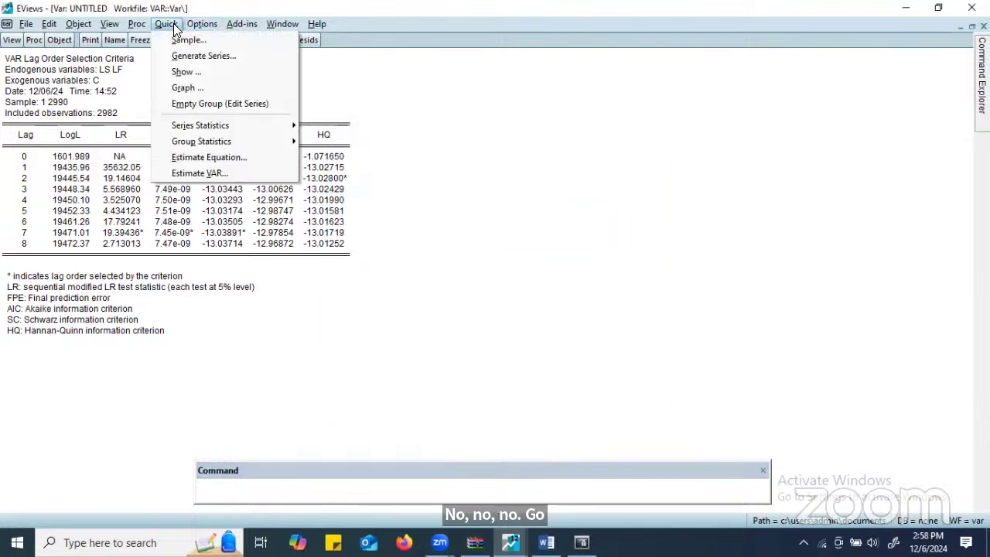
click(265, 173)
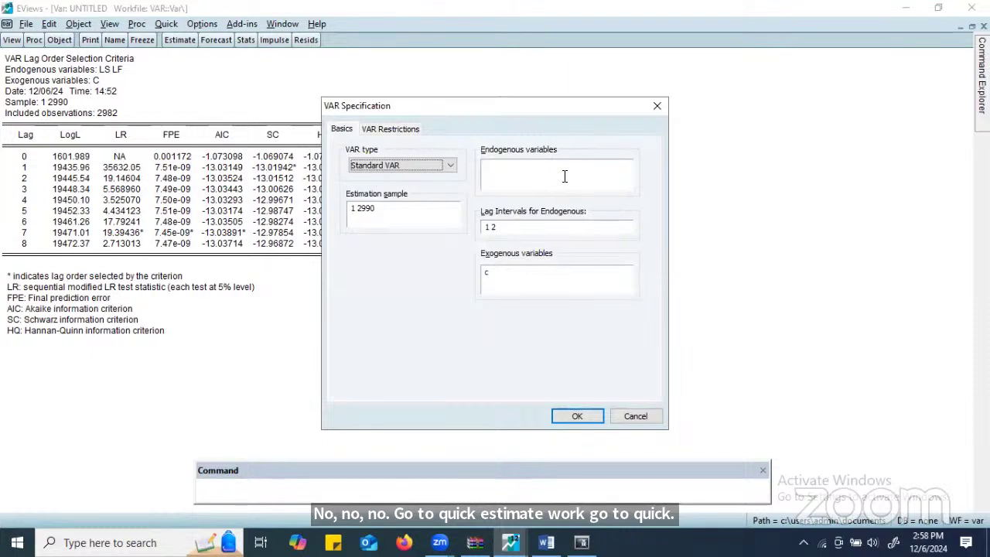
click(564, 176)
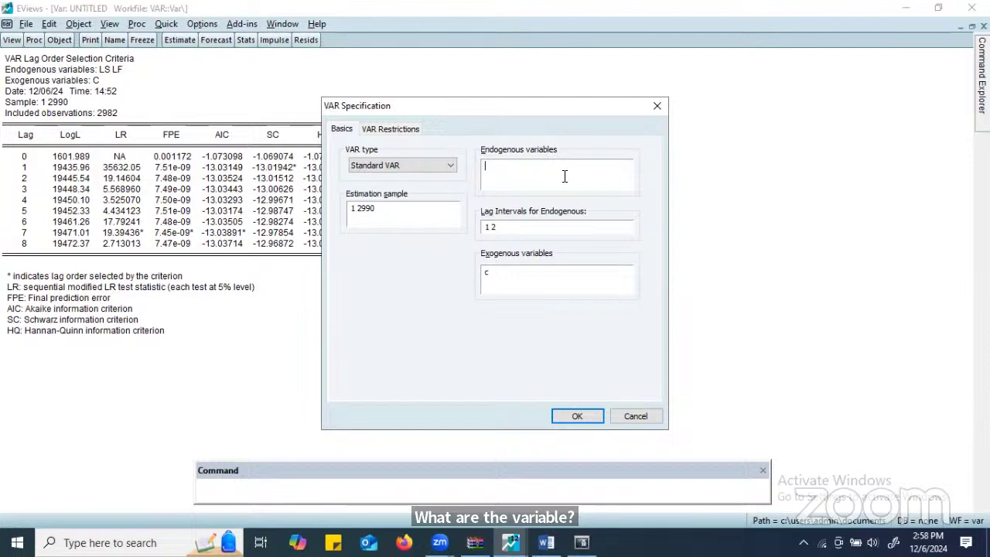
text(d)
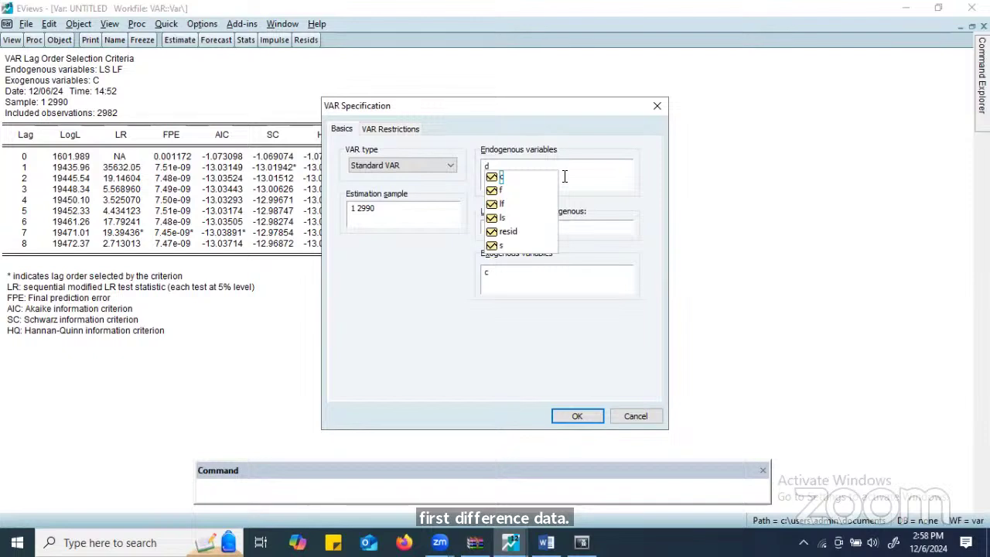
text(()
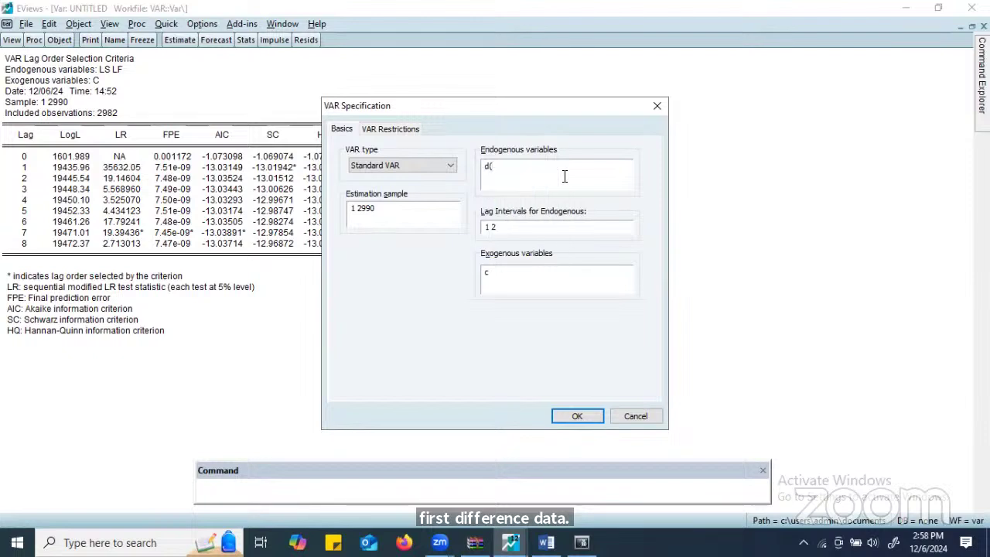
text(ls)
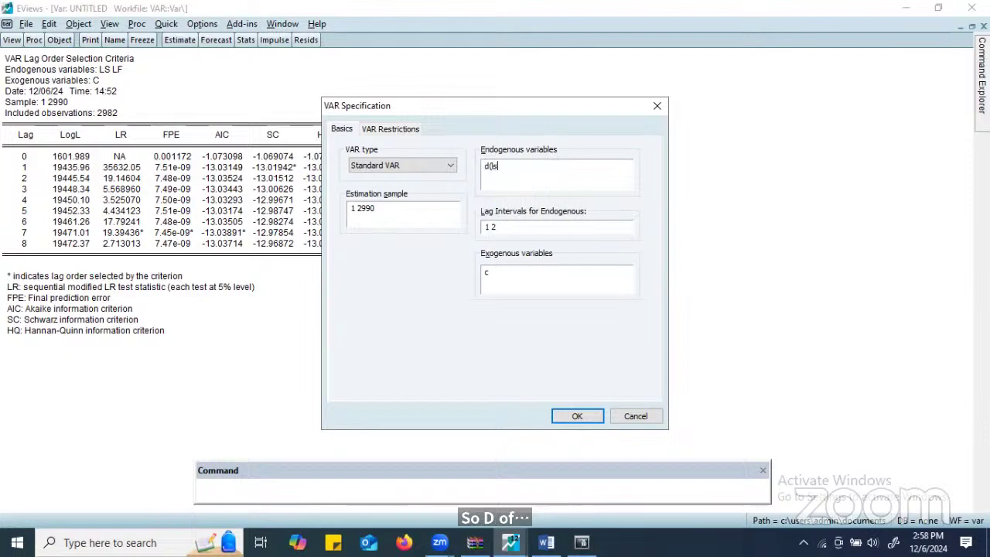
text())
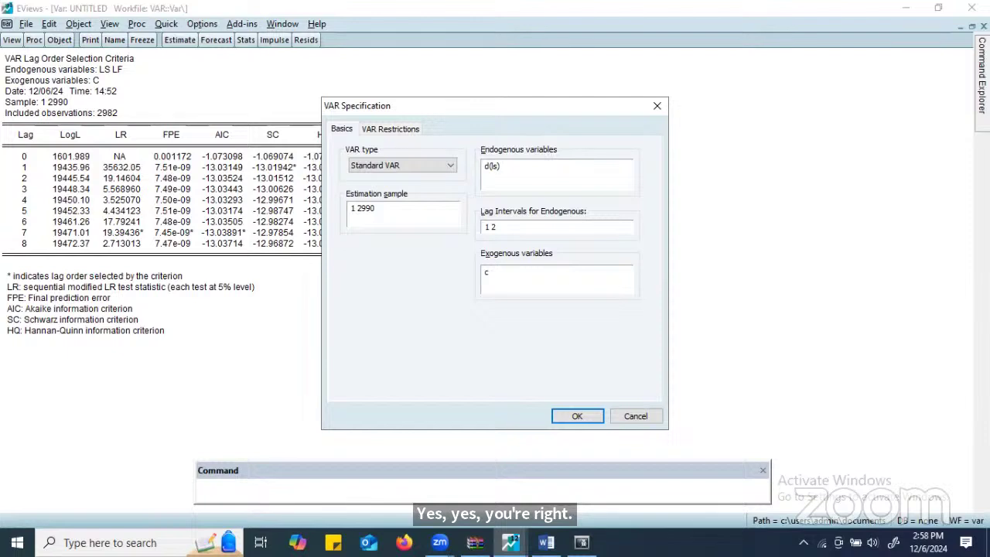
text(d)
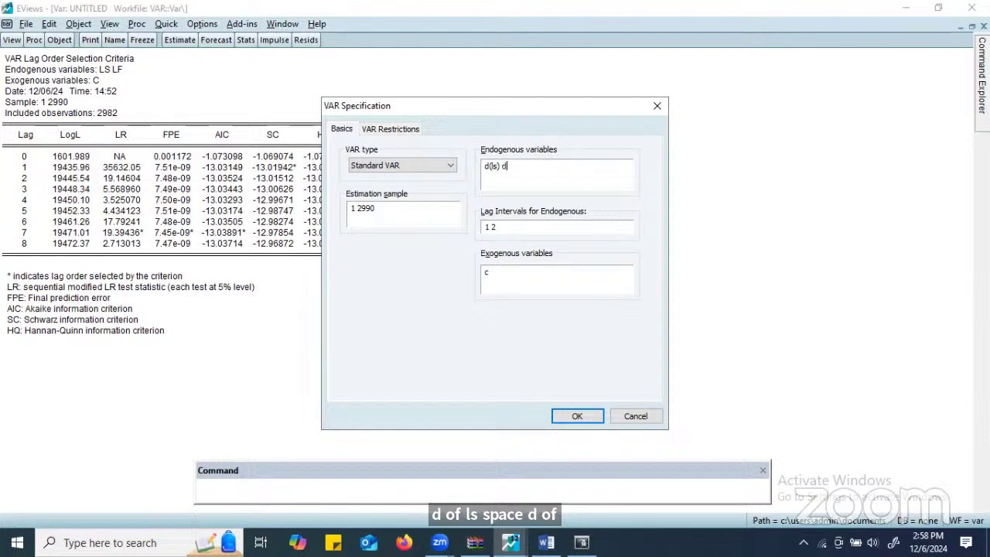
text(()
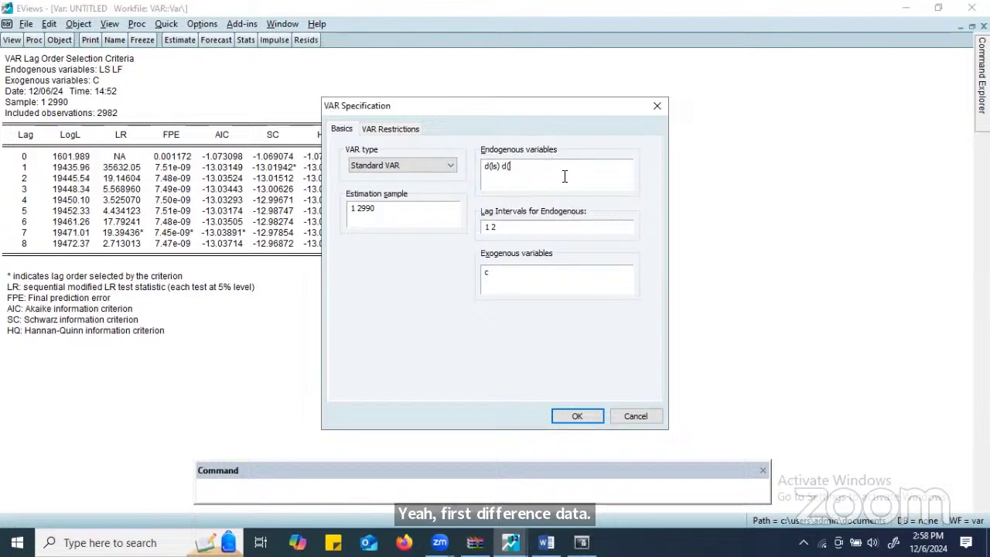
text(lf))
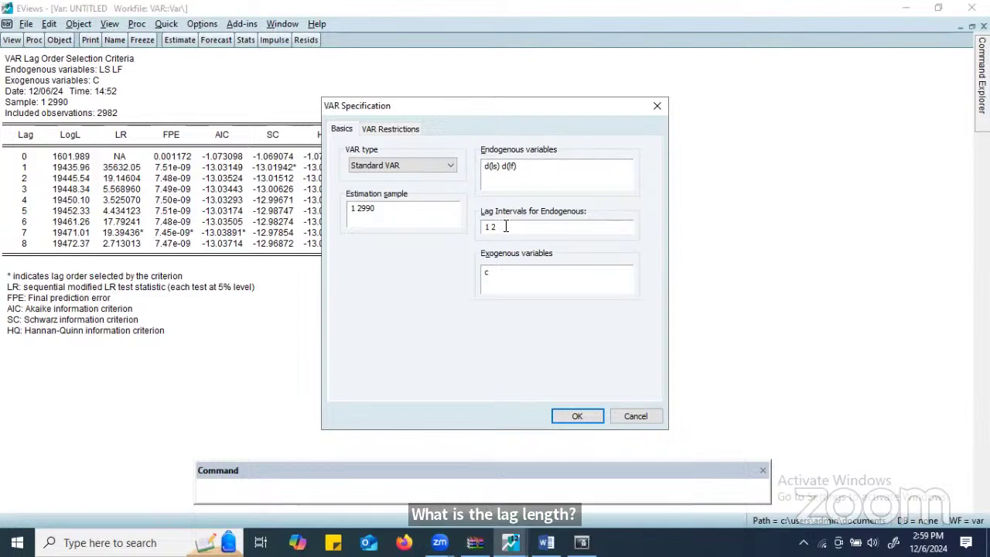
- Set the endogenous lag intervals to 1 1 and estimate the VAR, deleting the existing untitled VAR
key(BackSpace)
text(1)
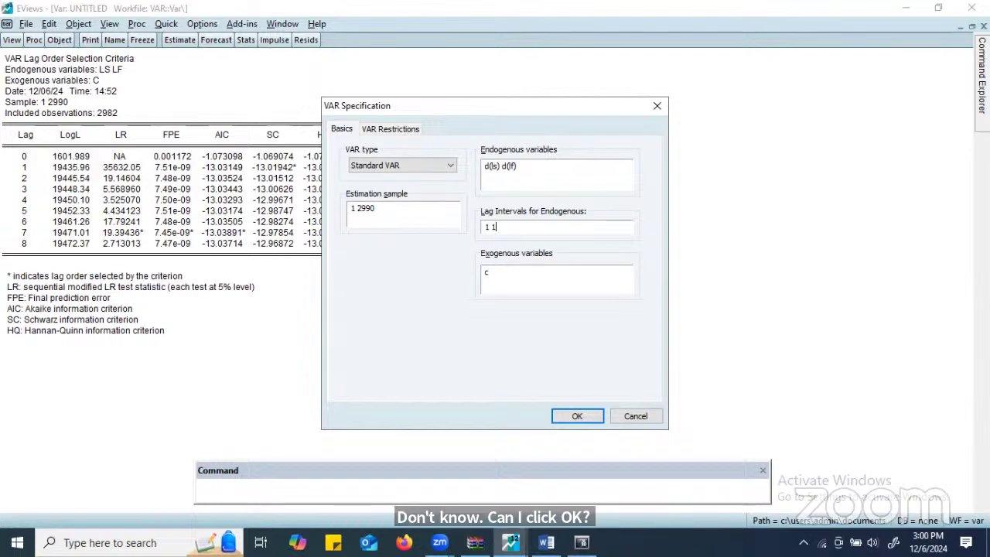
click(588, 417)
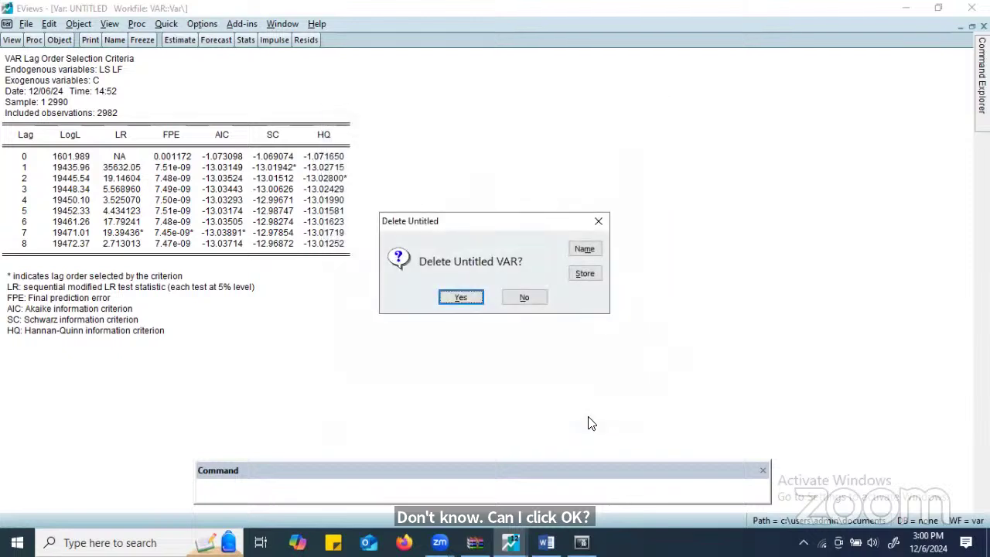
click(460, 298)
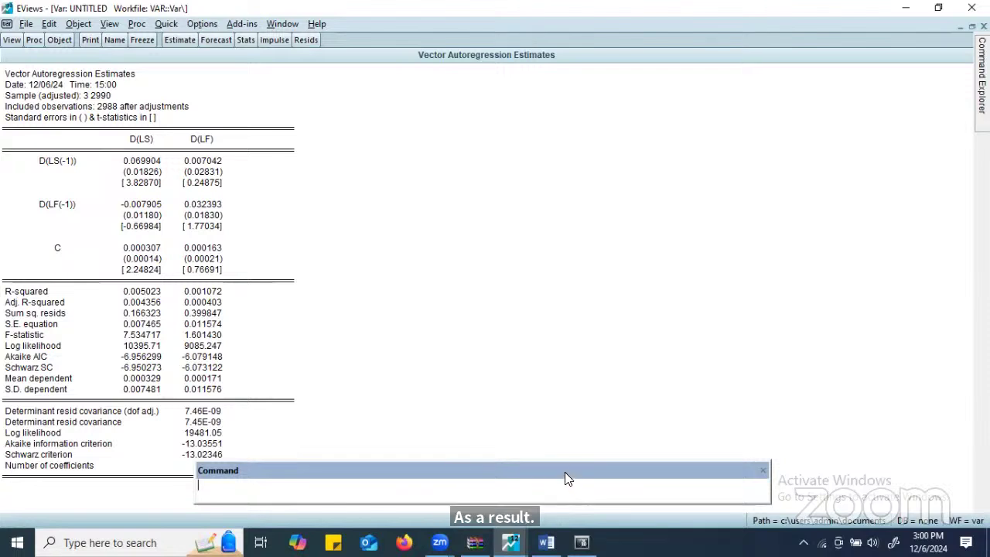
- Move the command window clear of the VAR estimates table and select the D(LS(-1)) row label
drag(564, 471, 775, 469)
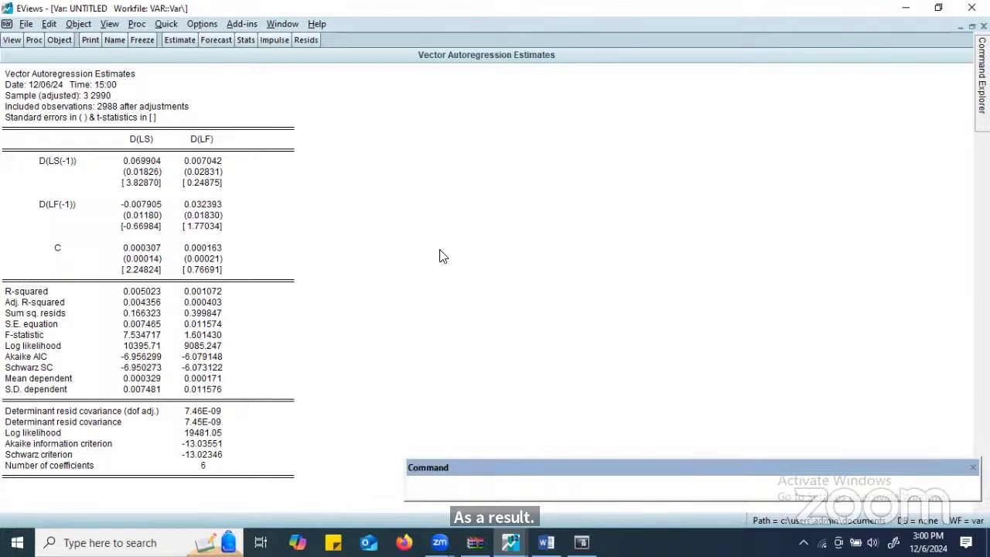
click(420, 251)
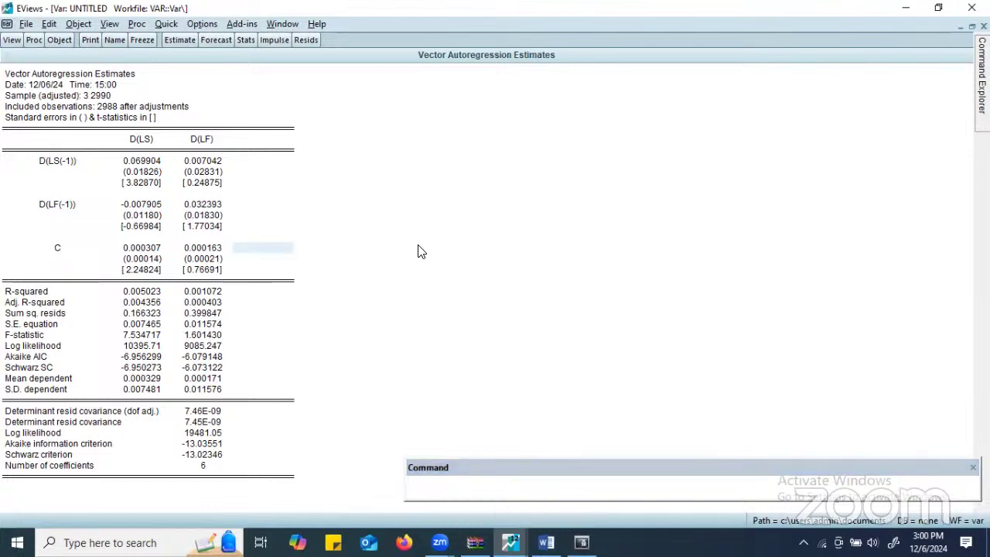
click(45, 167)
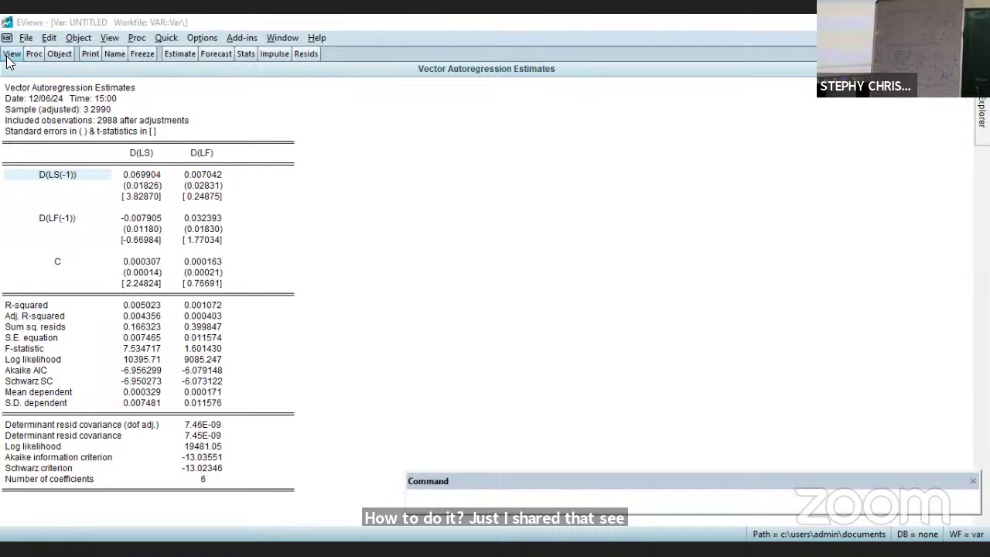
- Re-estimate the VAR of d(ls) and d(lf) with lag intervals 1 7
click(179, 54)
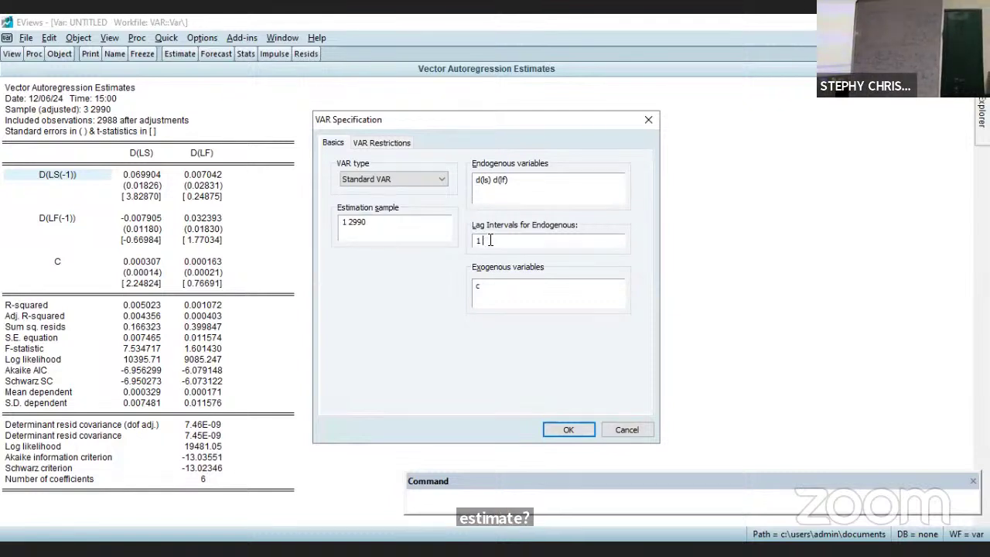
key(BackSpace)
text(7)
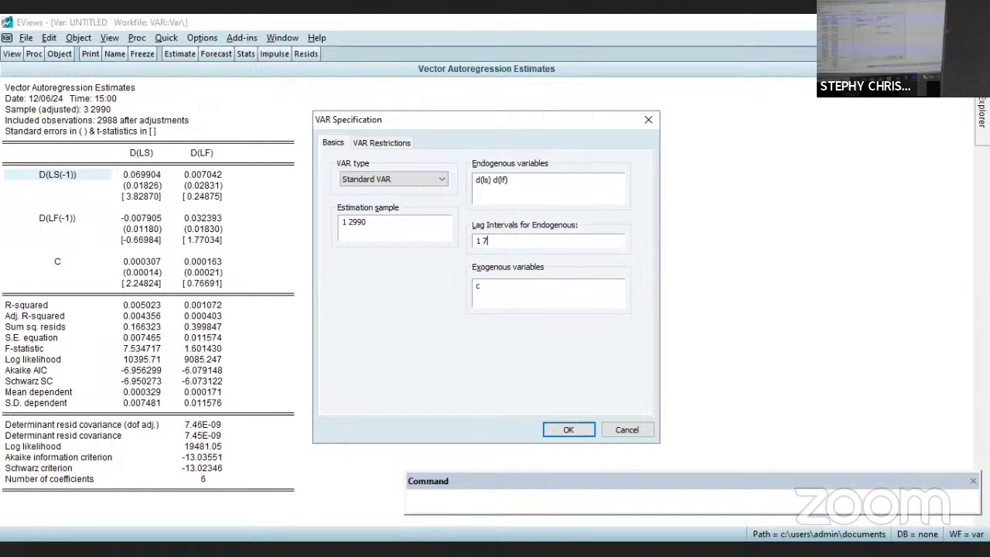
key(Return)
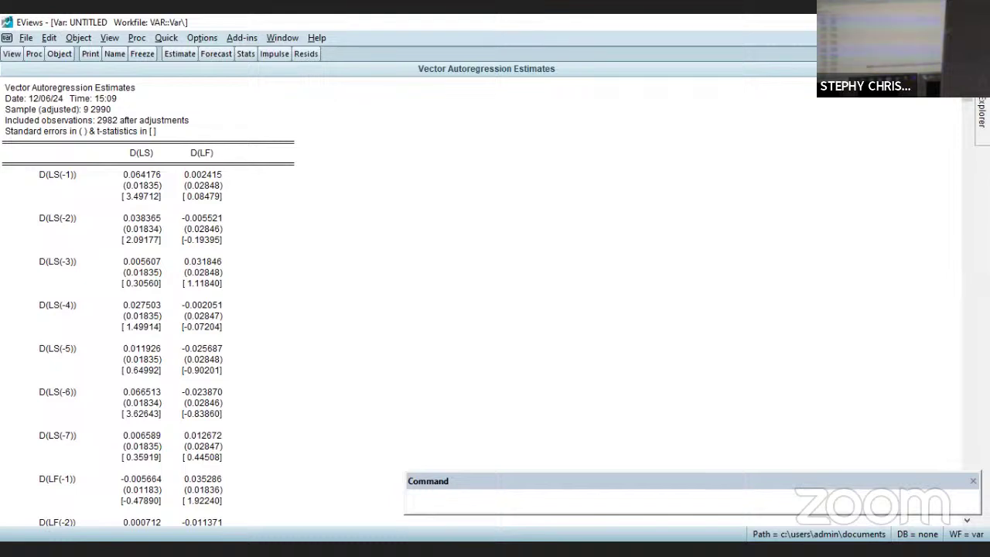
- Review the seven-lag VAR estimates down to the fit statistics and back up to the table header
scroll(945, 132, down, 12)
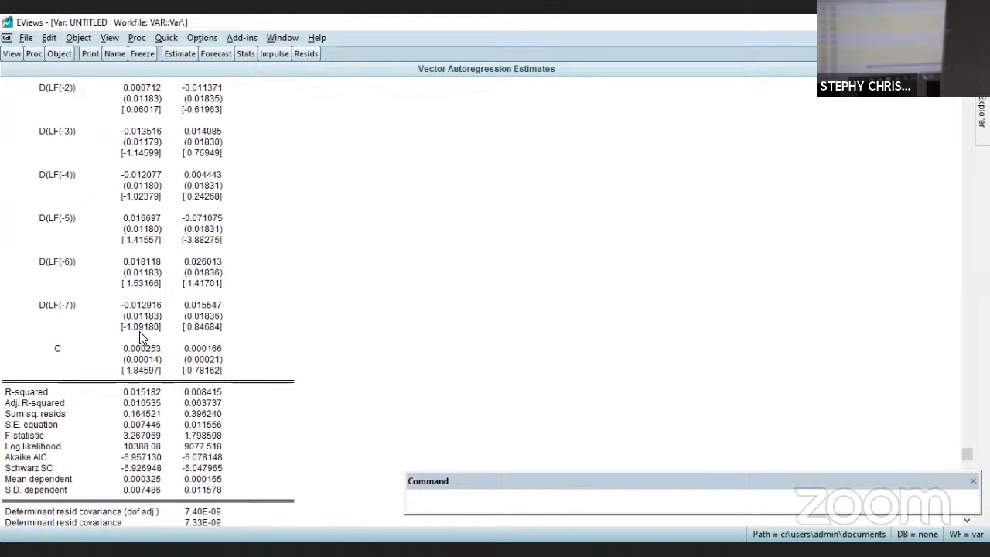
click(200, 154)
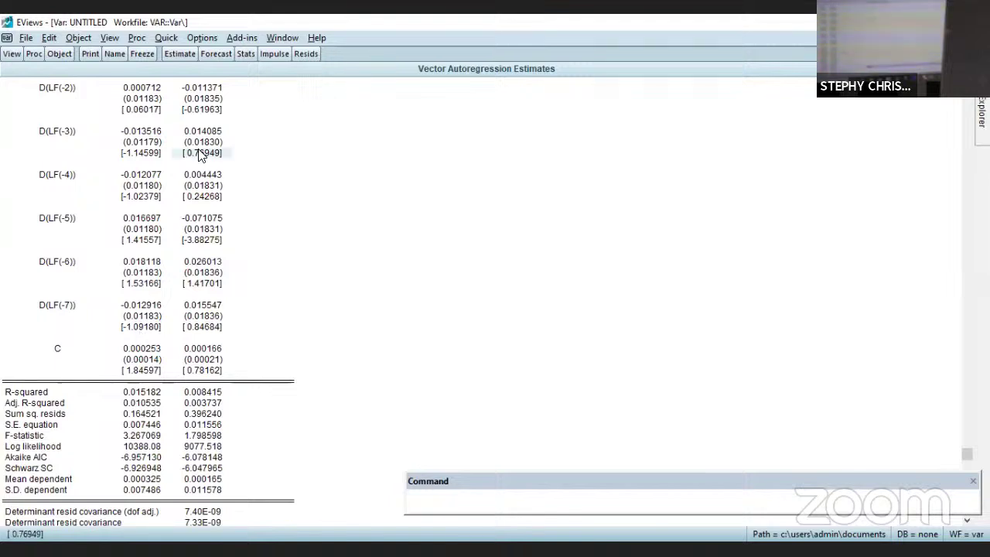
key(Up)
key(Up)
key(Up)
key(Up)
key(Up)
key(Up)
key(Up)
key(Up)
key(Up)
key(Up)
key(Up)
key(Up)
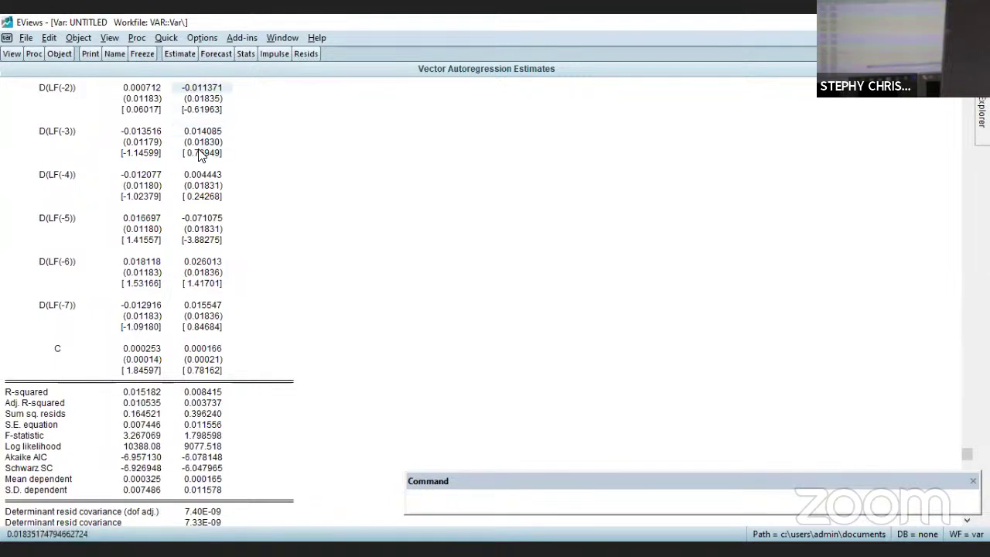
key(Up)
key(Up)
key(Up)
key(Up)
key(Up)
key(Up)
key(Up)
key(Up)
key(Up)
key(Up)
key(Up)
key(Up)
key(Up)
key(Up)
key(Up)
key(Up)
key(Up)
key(Up)
key(Up)
key(Up)
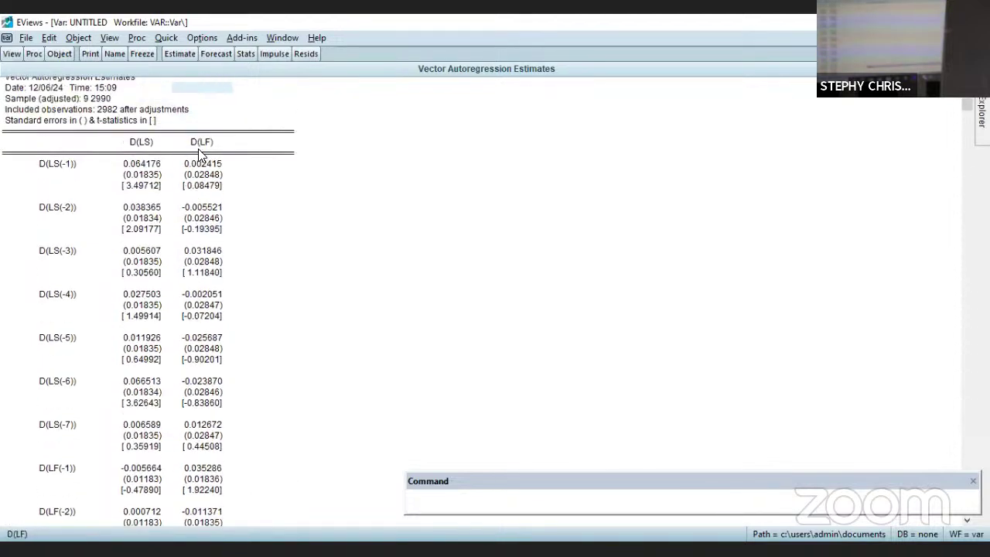
- Examine the coefficients and t-statistics of D(LS) lags 1 to 7 in the D(LF) equation
key(Down)
key(Down)
key(Down)
key(Down)
key(Down)
key(Down)
key(Down)
key(Down)
key(Down)
key(Down)
key(Down)
key(Down)
key(Down)
key(Down)
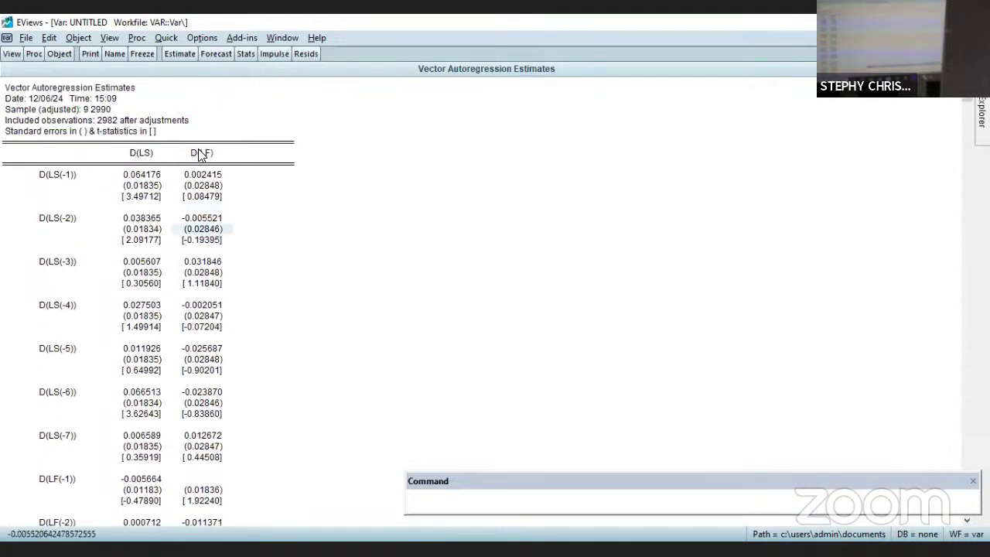
key(Down)
key(Down)
key(Down)
key(Down)
key(Down)
key(Down)
key(Down)
key(Down)
key(Down)
key(Down)
key(Down)
key(Down)
key(Down)
key(Down)
key(Down)
key(Down)
key(Down)
key(Down)
key(Down)
key(Down)
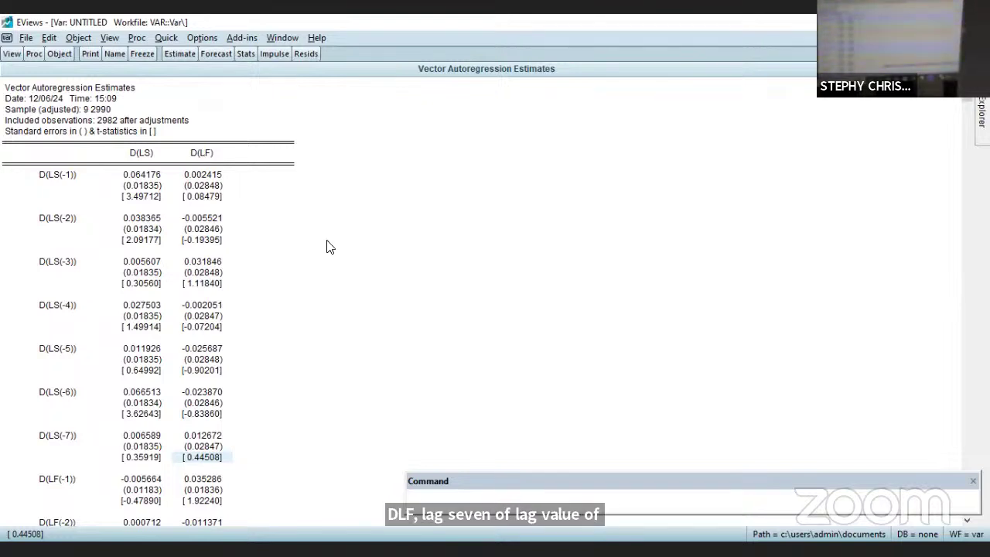
click(185, 386)
key(Down)
key(Down)
key(Down)
key(Down)
key(Down)
key(Down)
key(Down)
key(Down)
key(Down)
key(Down)
key(Down)
key(Down)
key(Down)
key(Down)
key(Down)
key(Down)
key(Down)
key(Down)
key(Down)
key(Down)
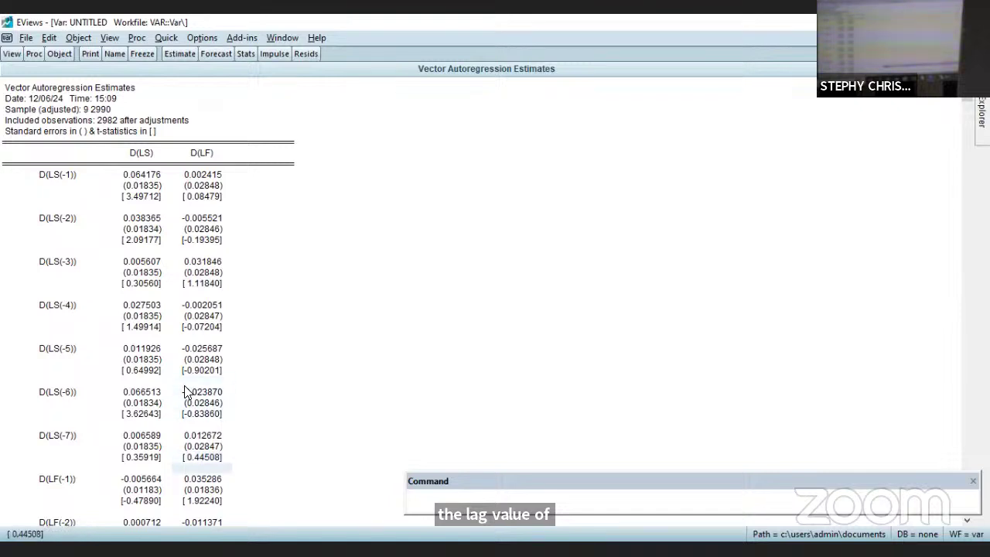
- Examine the D(LF) lag coefficients in the D(LS) equation through lag 7, and compare the D(LS(-7)) t-statistic in the D(LF) equation
click(143, 477)
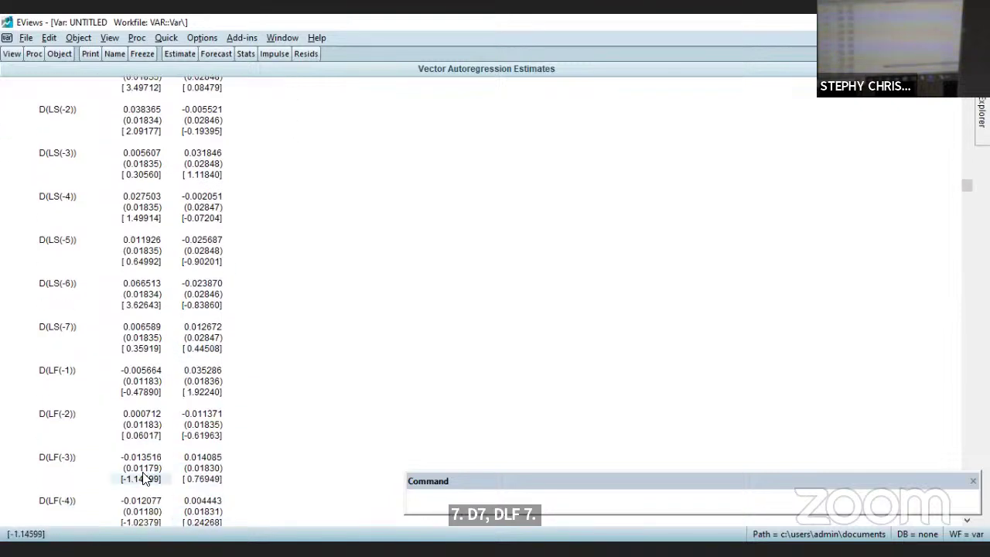
key(Down)
key(Down)
key(Down)
key(Down)
key(Down)
key(Down)
key(Down)
key(Down)
key(Down)
key(Down)
key(Down)
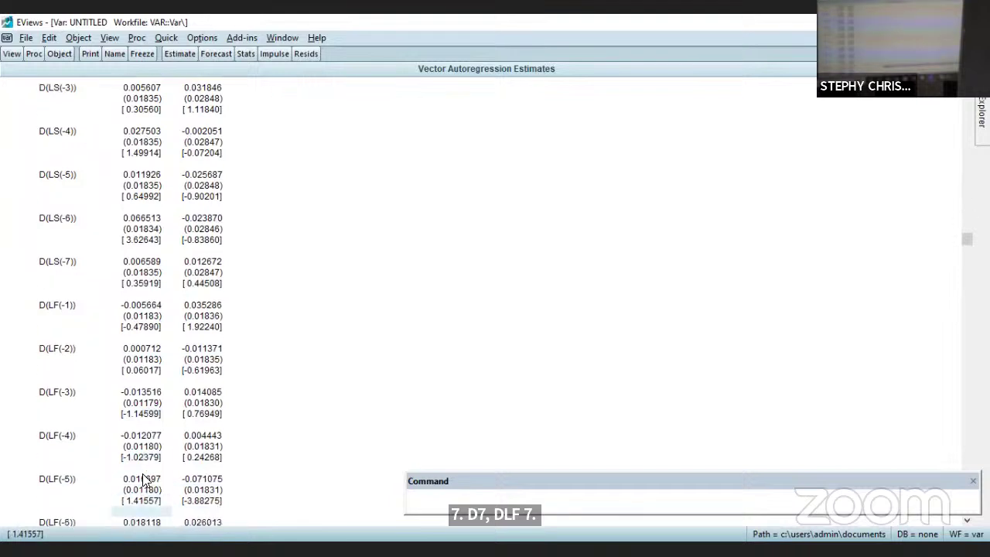
key(Down)
key(Down)
key(Down)
key(Down)
key(Down)
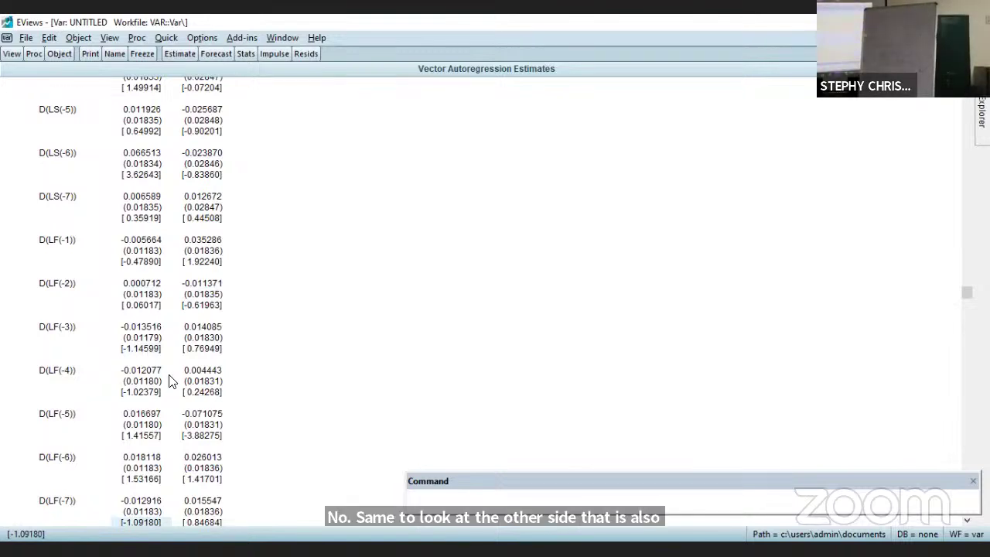
click(195, 219)
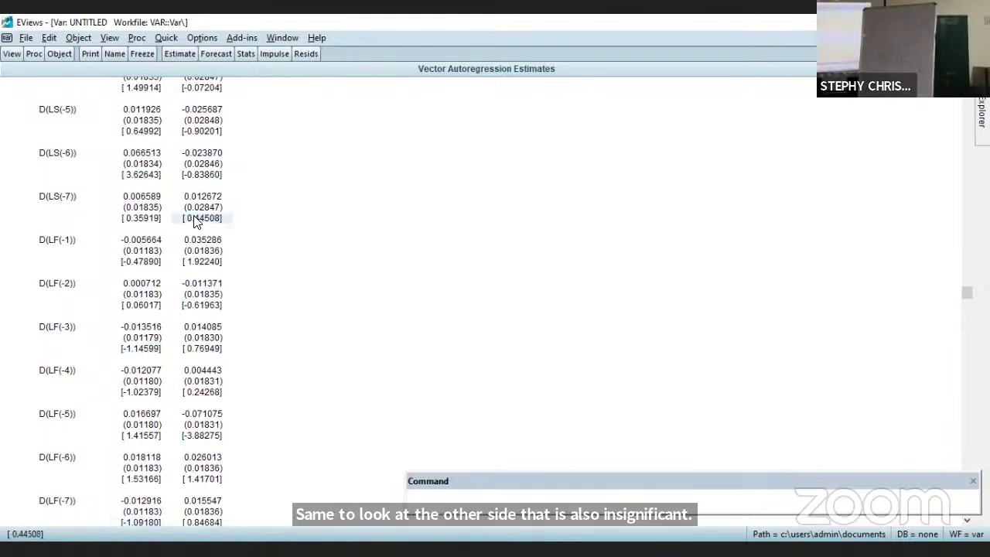
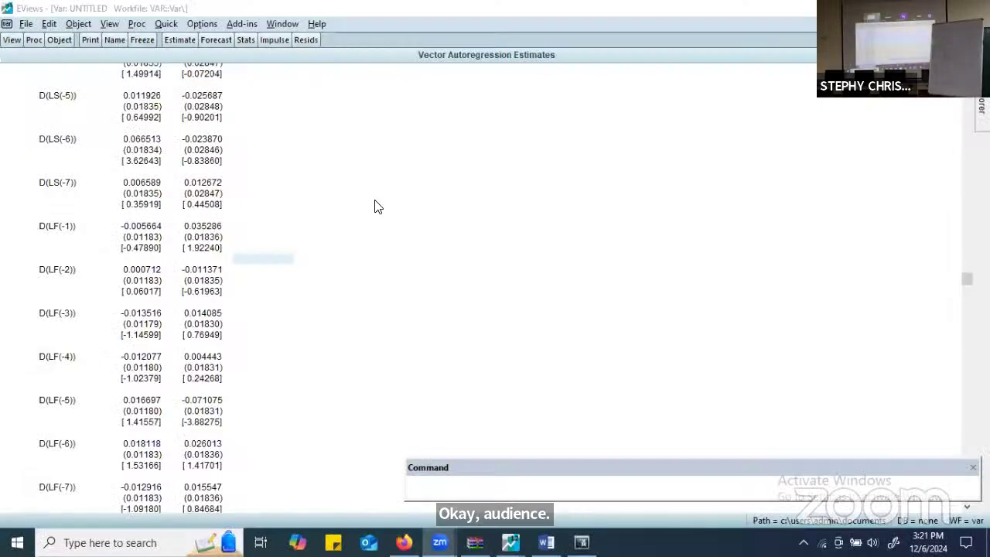
- Reopen the VAR specification and replace the differenced endogenous variables with the level series ls and lf
click(187, 37)
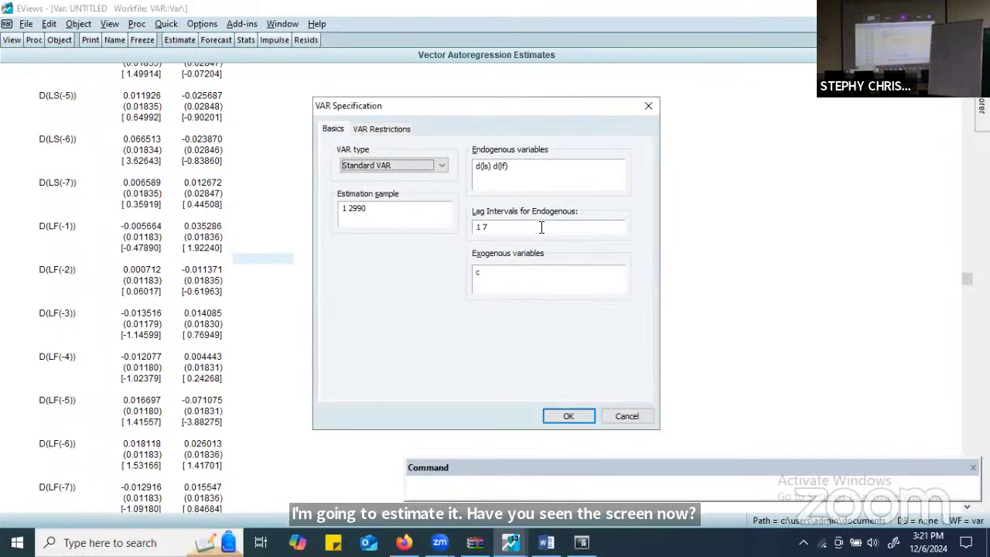
click(541, 226)
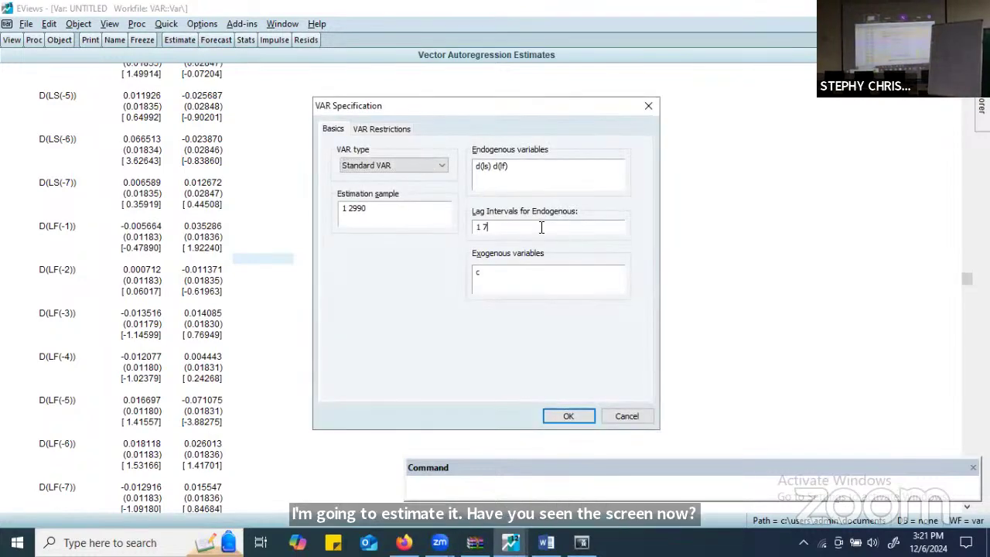
click(529, 160)
key(BackSpace)
key(BackSpace)
key(BackSpace)
key(BackSpace)
key(BackSpace)
key(BackSpace)
key(BackSpace)
key(BackSpace)
key(BackSpace)
key(BackSpace)
key(BackSpace)
key(BackSpace)
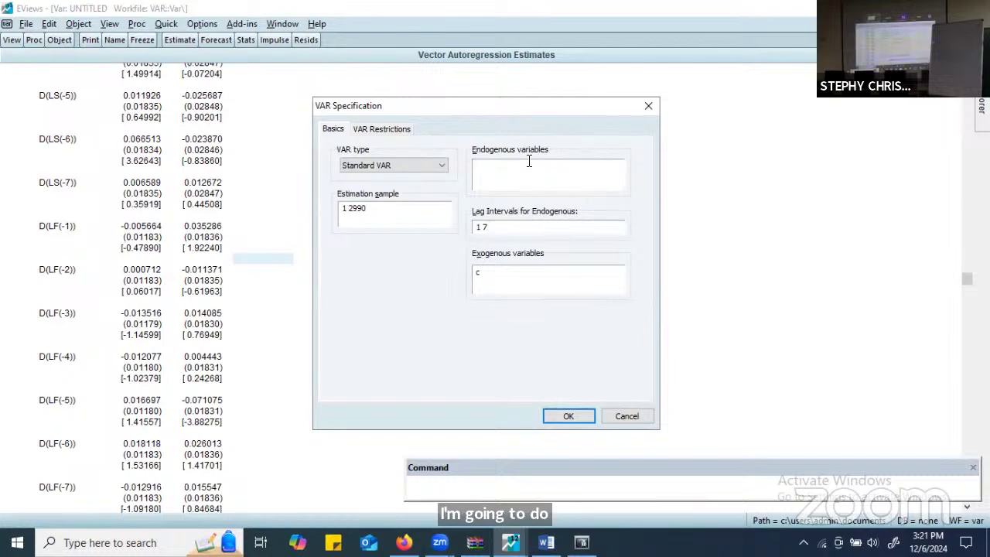
text(ls lf)
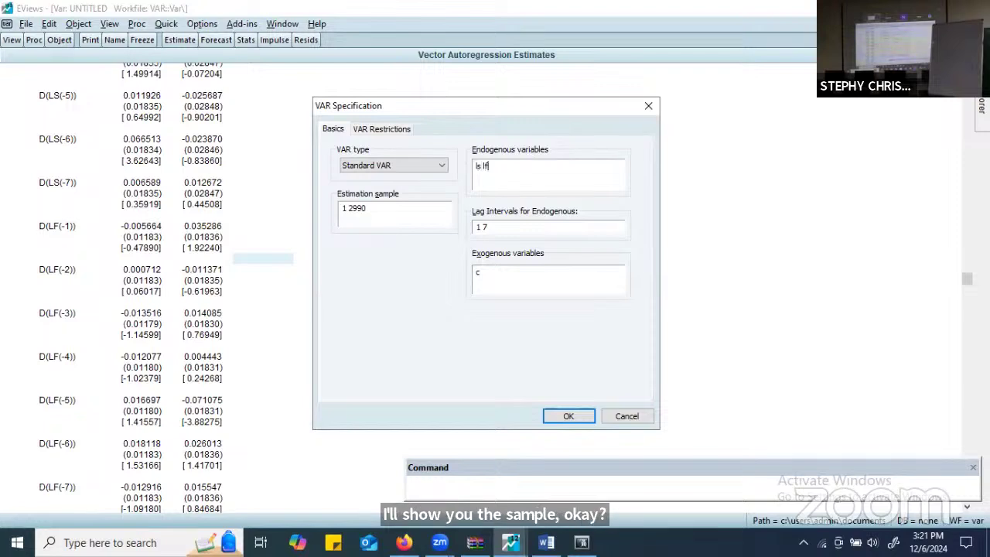
- Set the lag intervals for endogenous to 1 1 and estimate the VAR on the level series
click(480, 226)
key(BackSpace)
text(1)
key(Return)
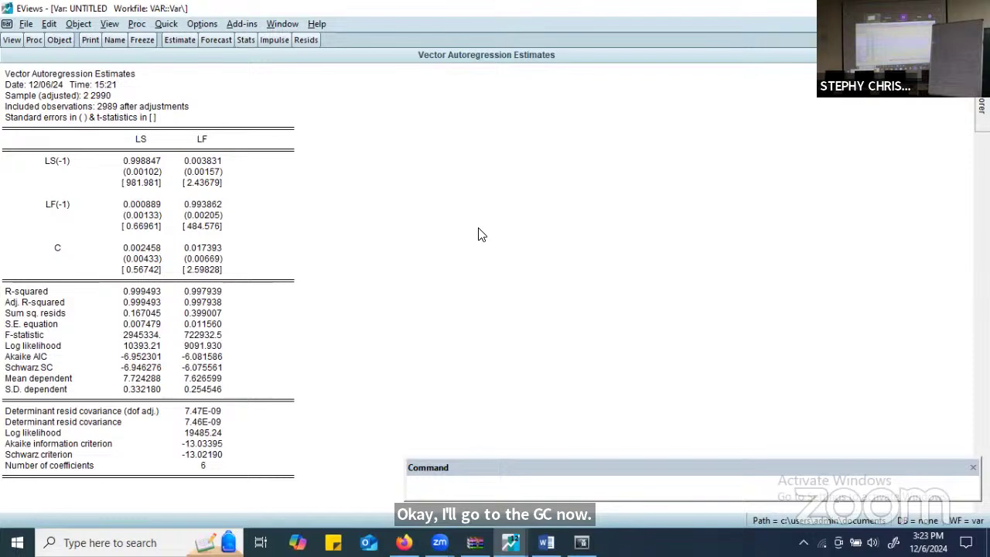
- Run a pairwise Granger causality test on the series ls and lf with 1 lag included
click(11, 40)
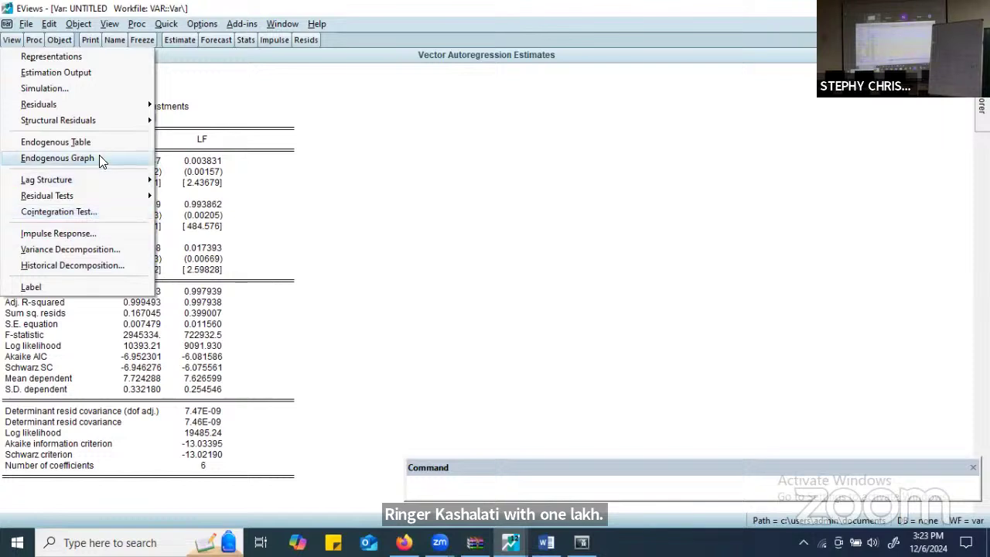
click(167, 27)
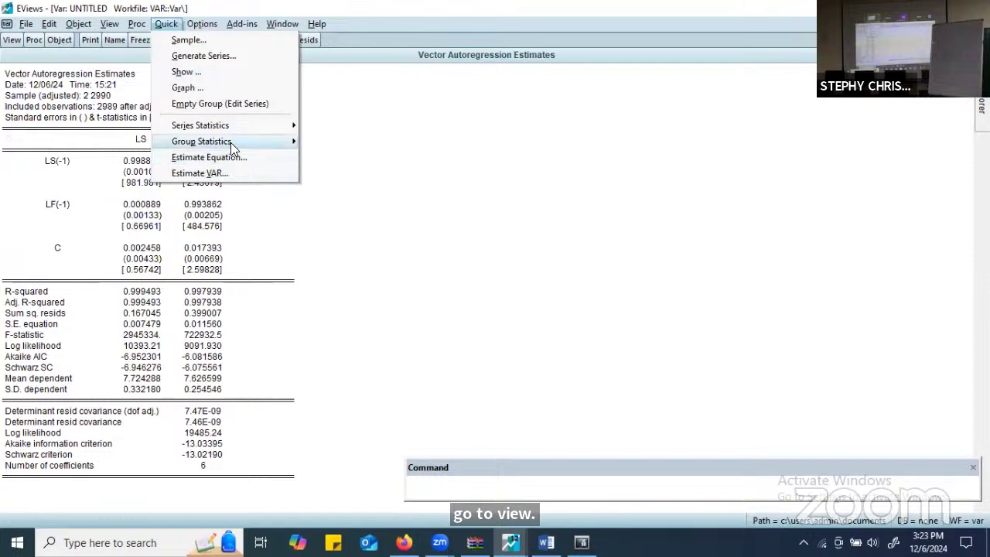
mouse_move(240, 139)
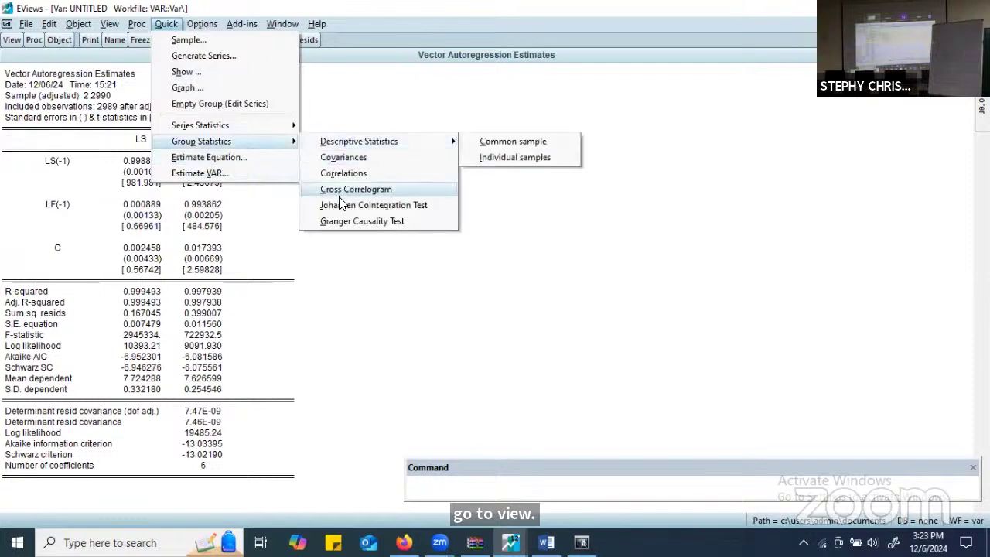
click(340, 220)
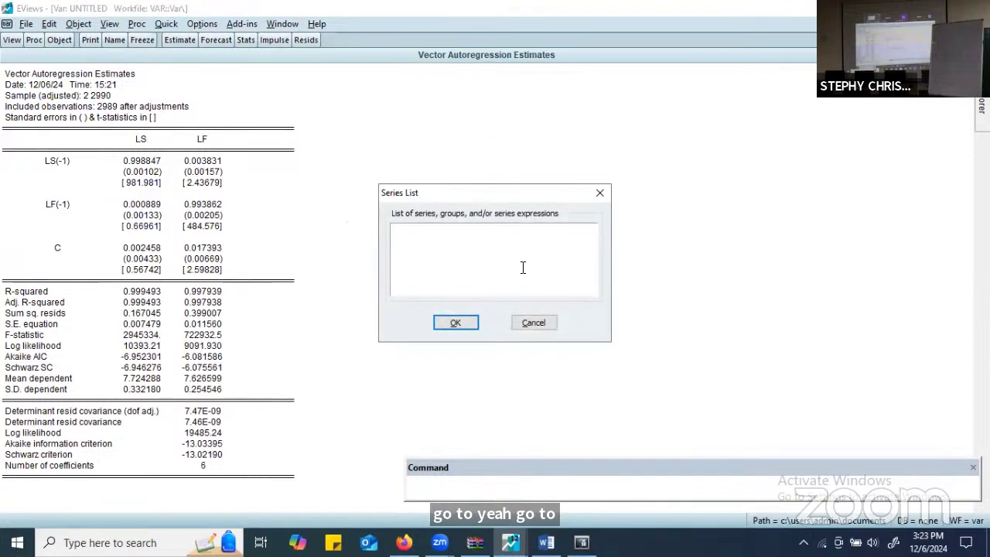
text(l)
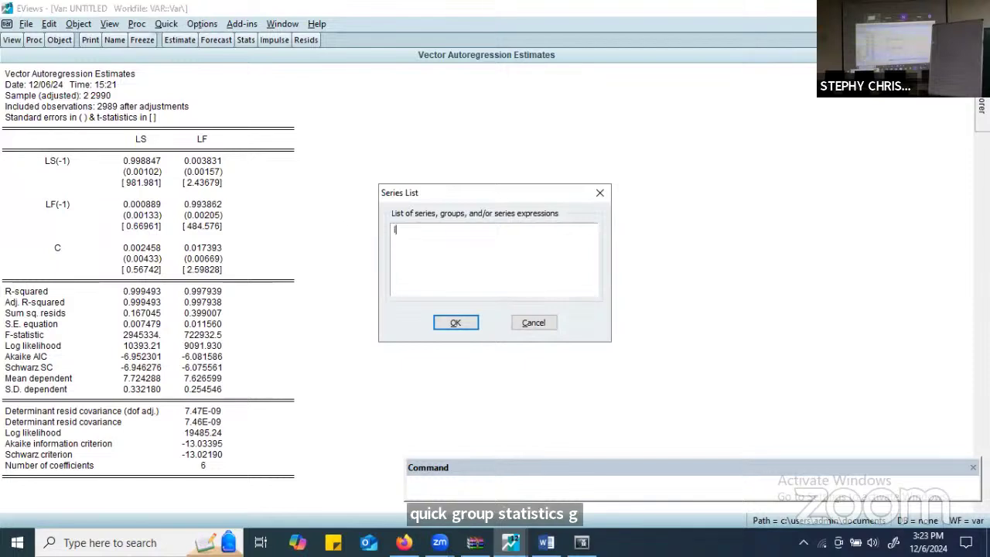
text(s lf)
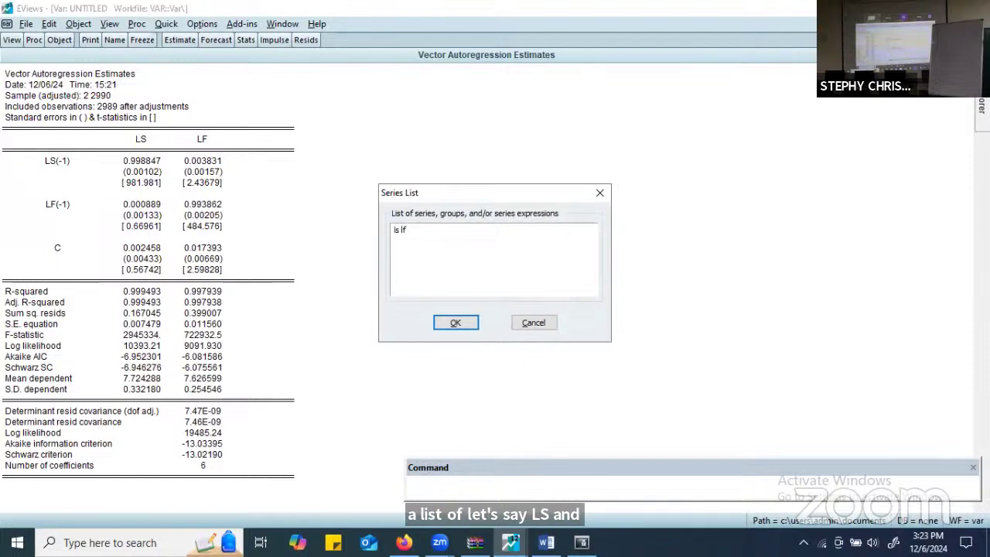
click(466, 323)
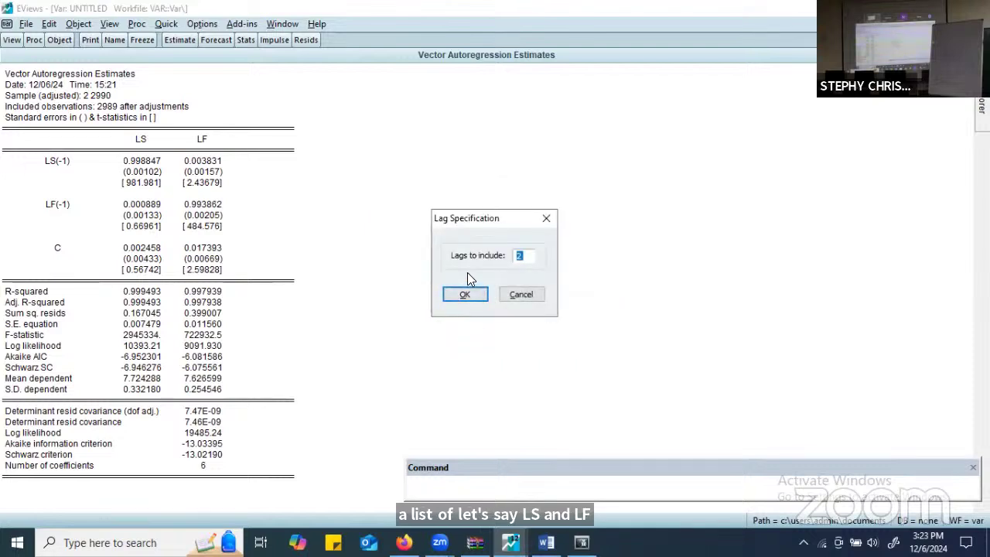
text(1)
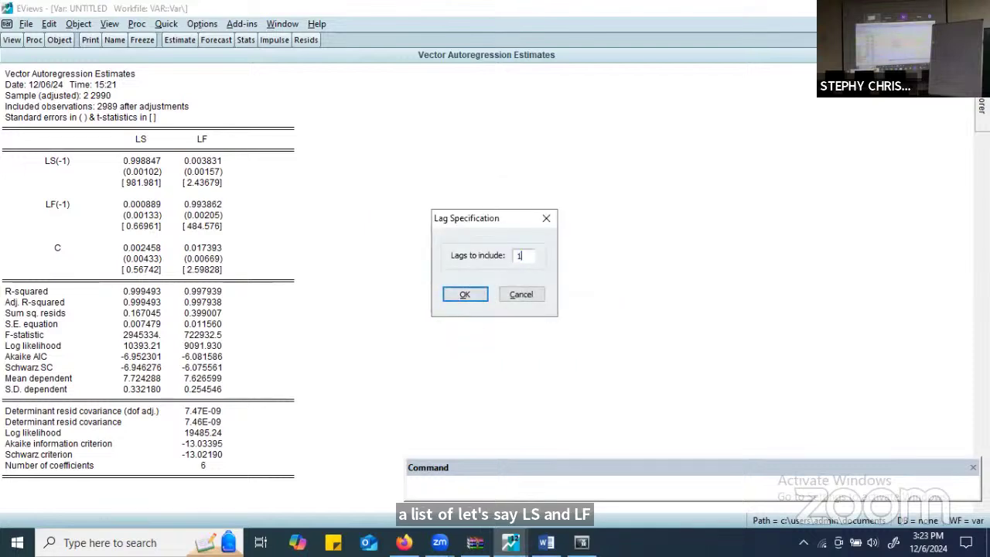
click(464, 293)
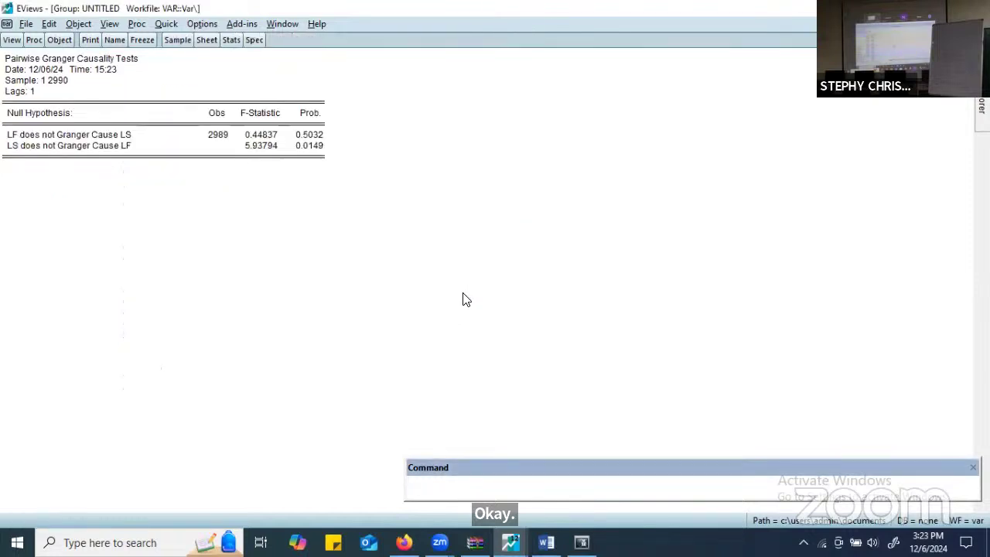